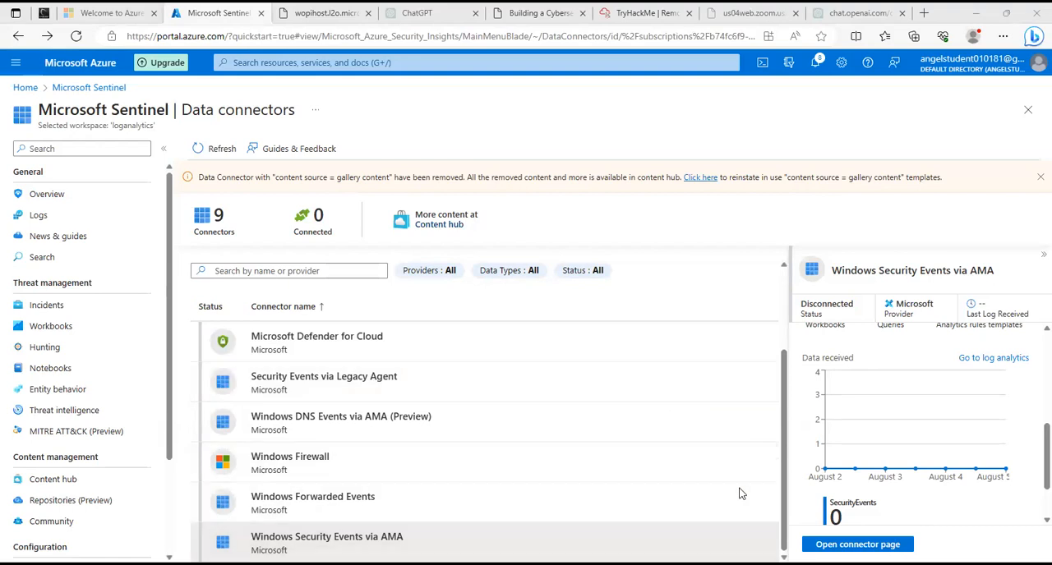
# Review the data connectors listed for the loganalytics workspace and open the Content hub.
pyautogui.click(639, 140)
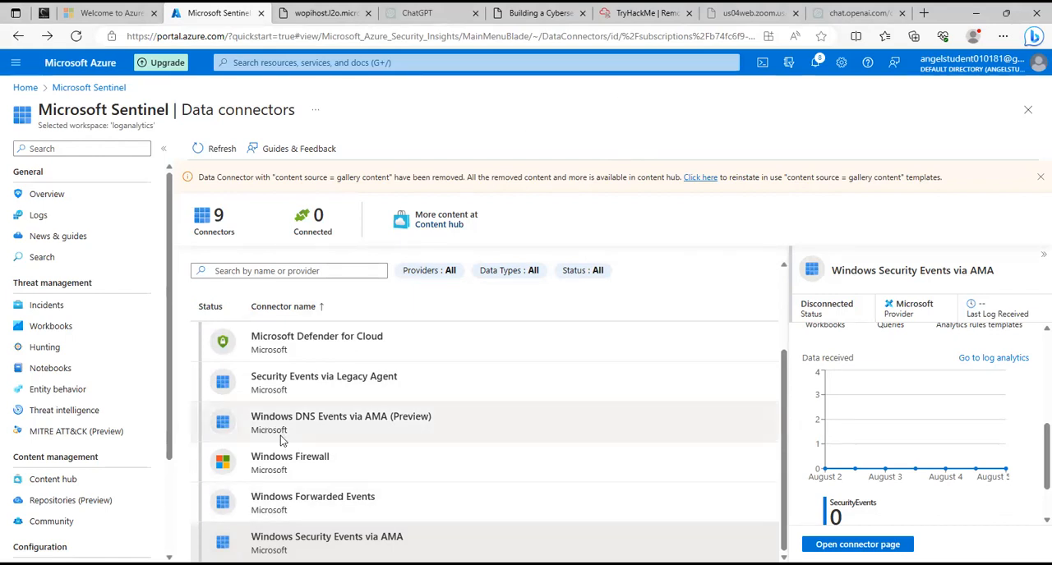
pyautogui.scroll(3, 296, 434)
pyautogui.scroll(-3, 319, 424)
pyautogui.scroll(3, 243, 345)
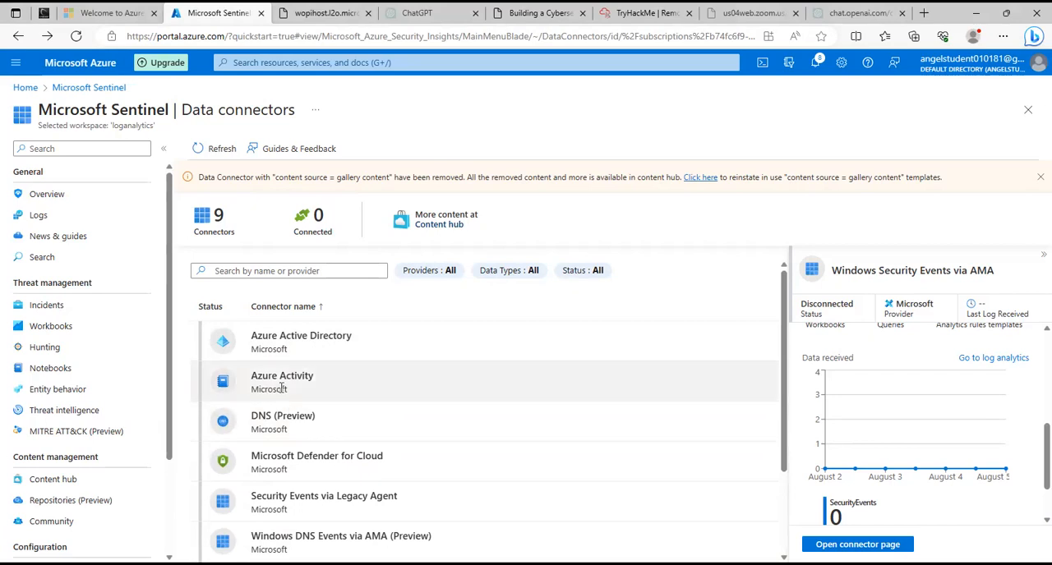
pyautogui.scroll(-1, 293, 383)
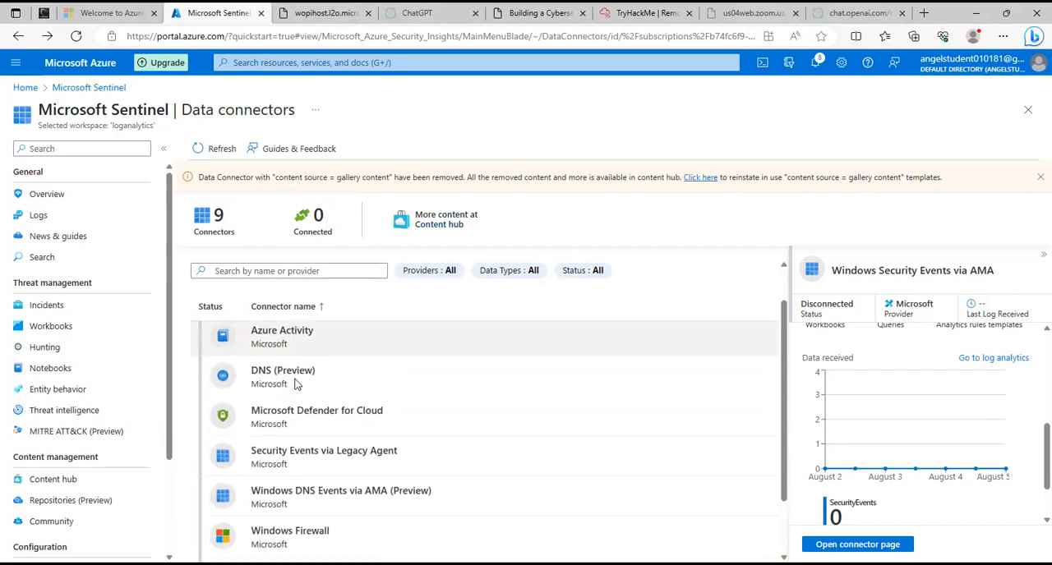
pyautogui.scroll(1, 347, 384)
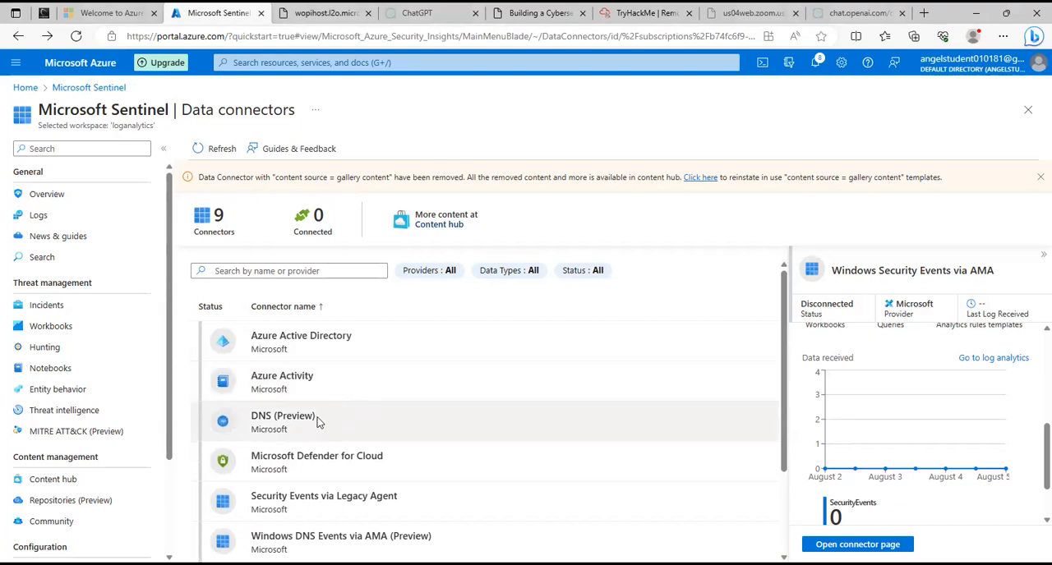
pyautogui.scroll(-1, 321, 422)
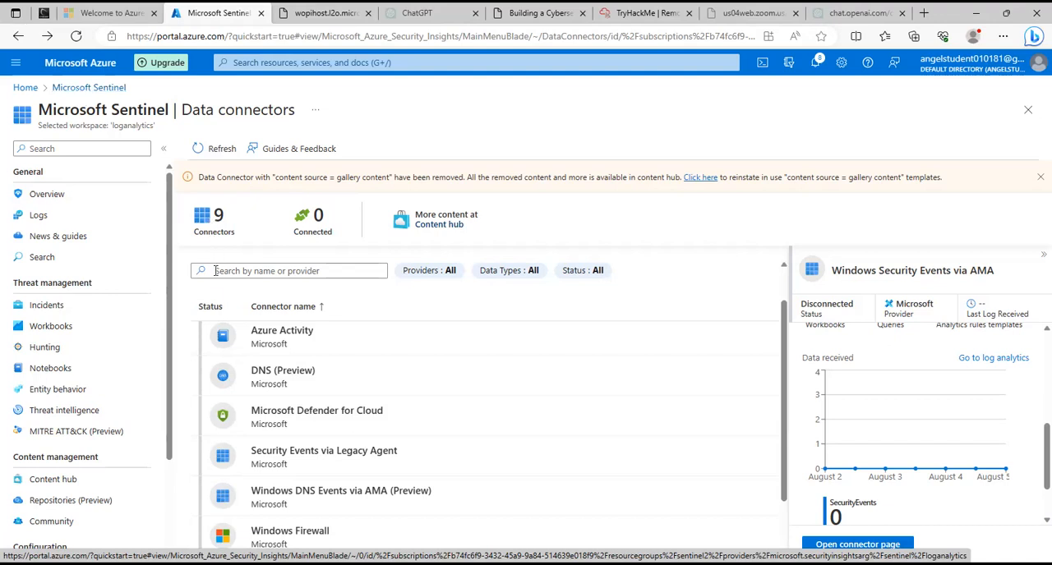
pyautogui.click(438, 224)
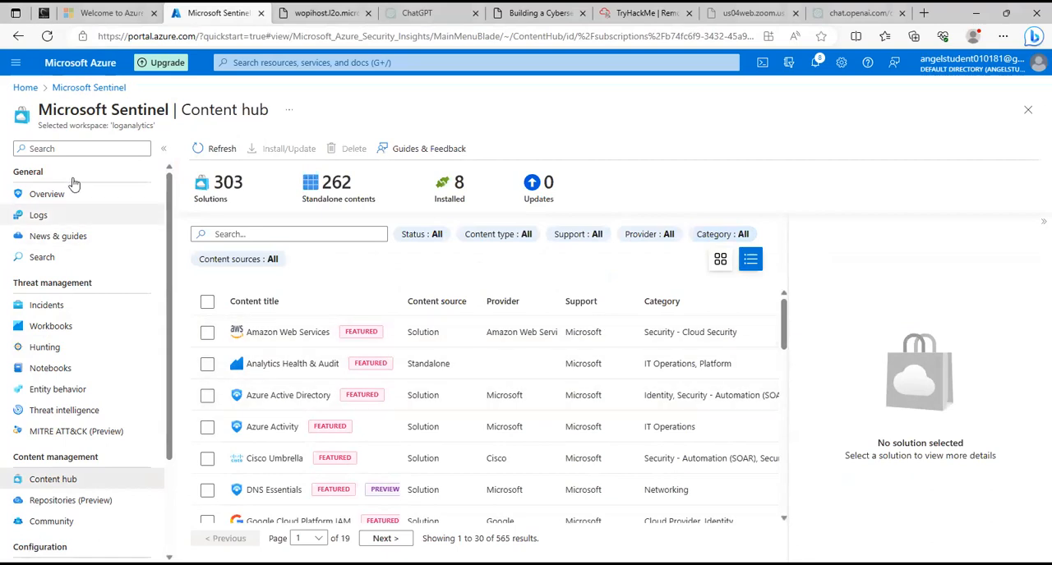
# Return to the Azure home page and view the list of Microsoft Sentinel workspaces.
pyautogui.click(24, 89)
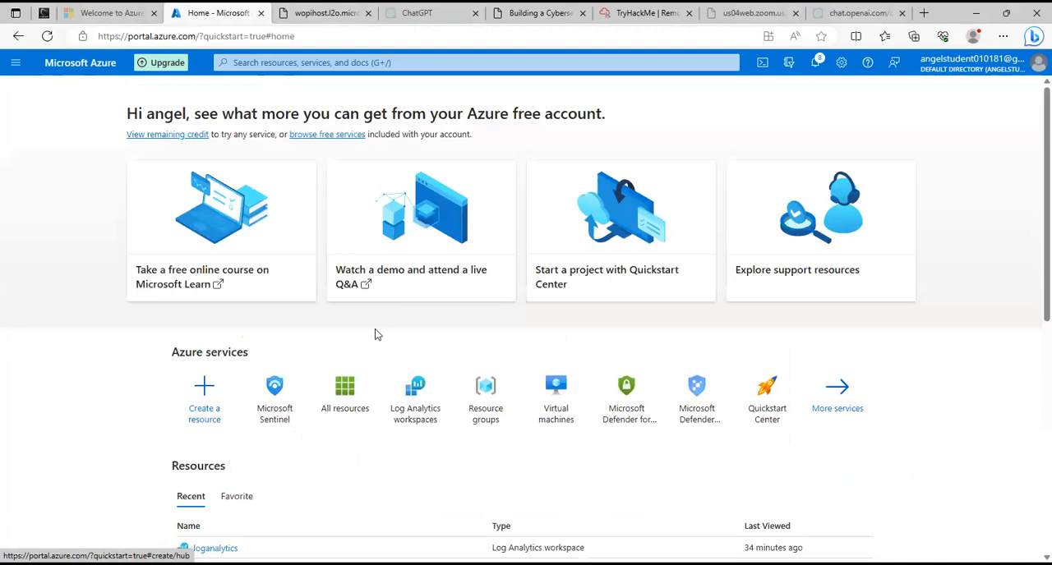
pyautogui.moveTo(411, 415)
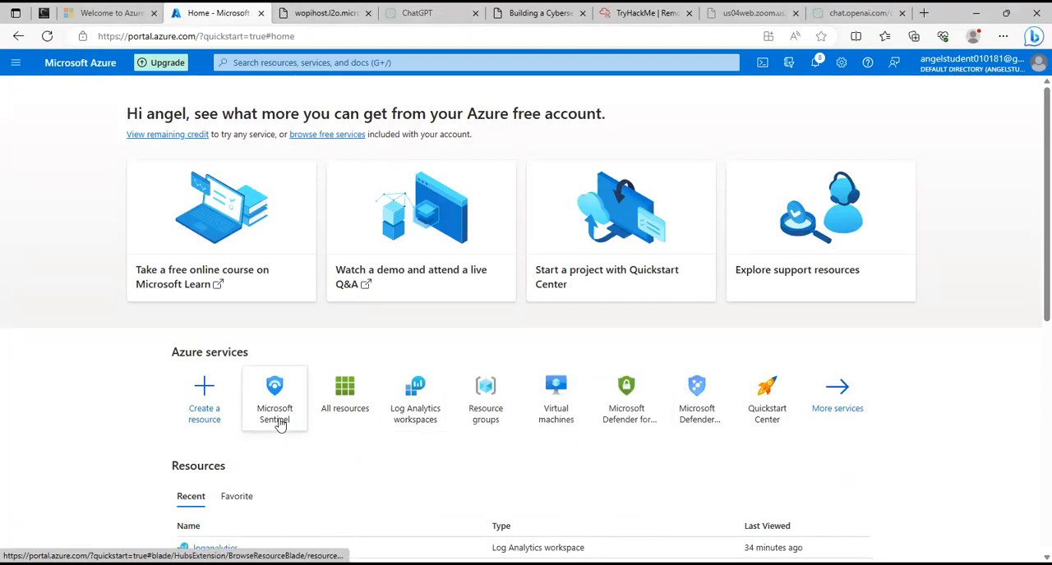
pyautogui.moveTo(279, 423)
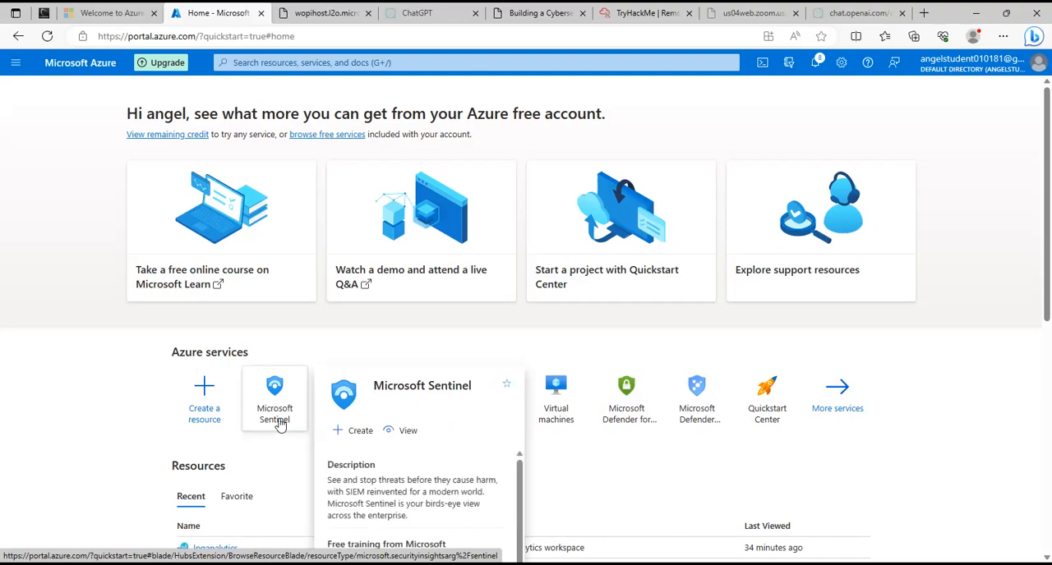
pyautogui.click(280, 423)
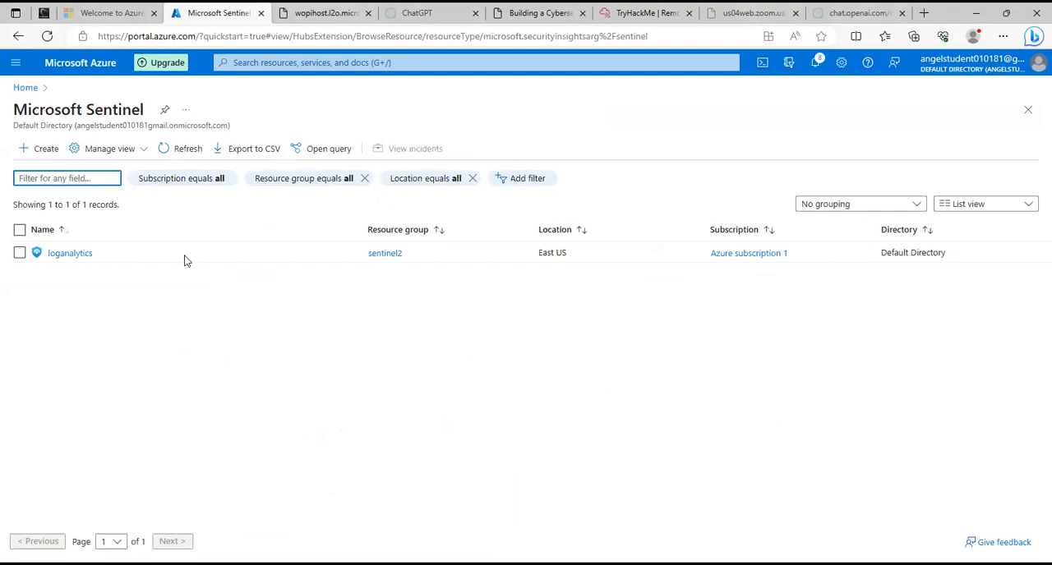
# Start a new Log Analytics workspace under Azure subscription 1 in the Sentinel_Lab resource group.
pyautogui.click(26, 88)
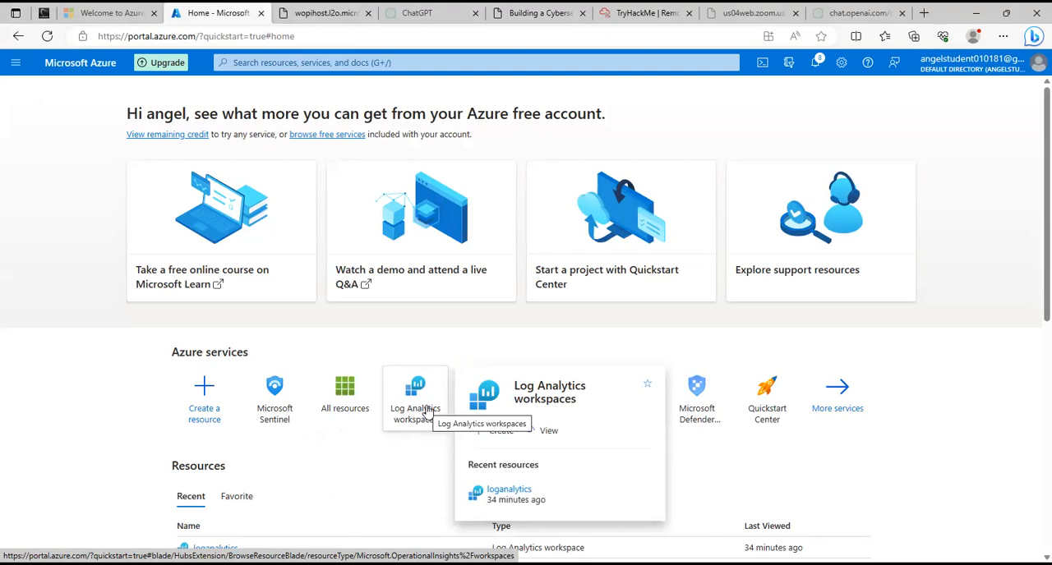
pyautogui.click(427, 411)
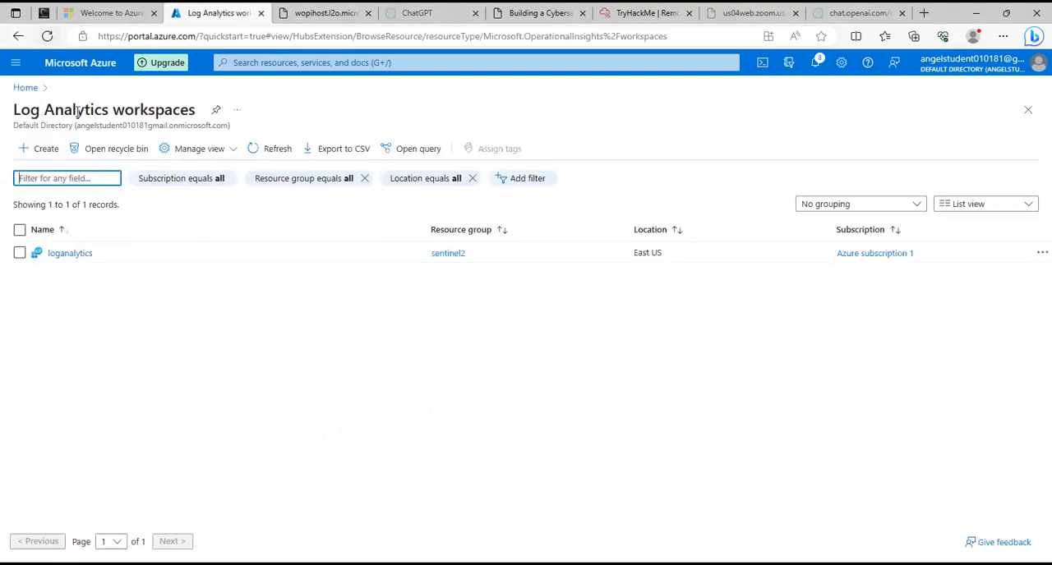
pyautogui.click(37, 148)
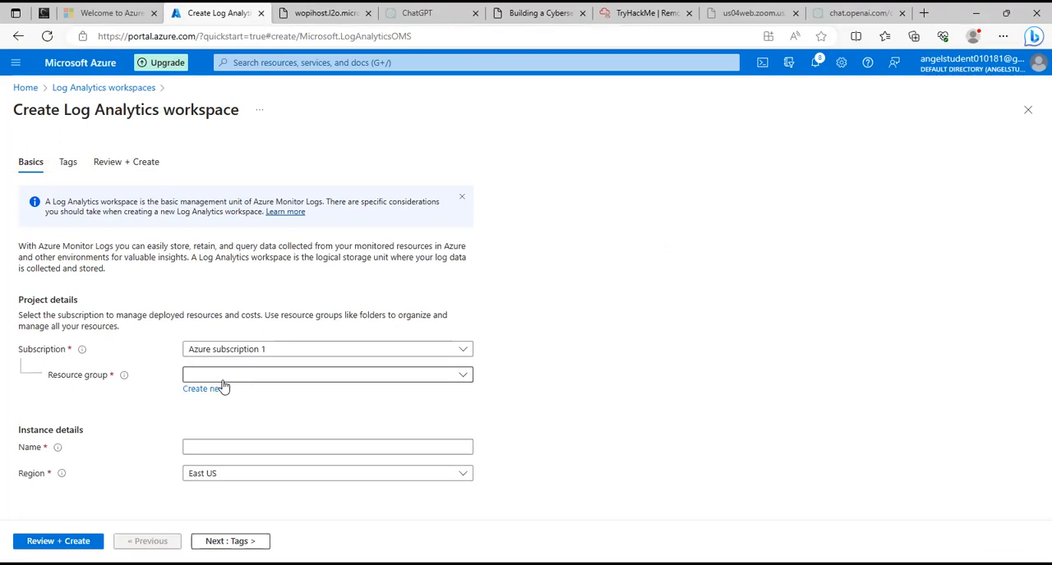
pyautogui.click(331, 378)
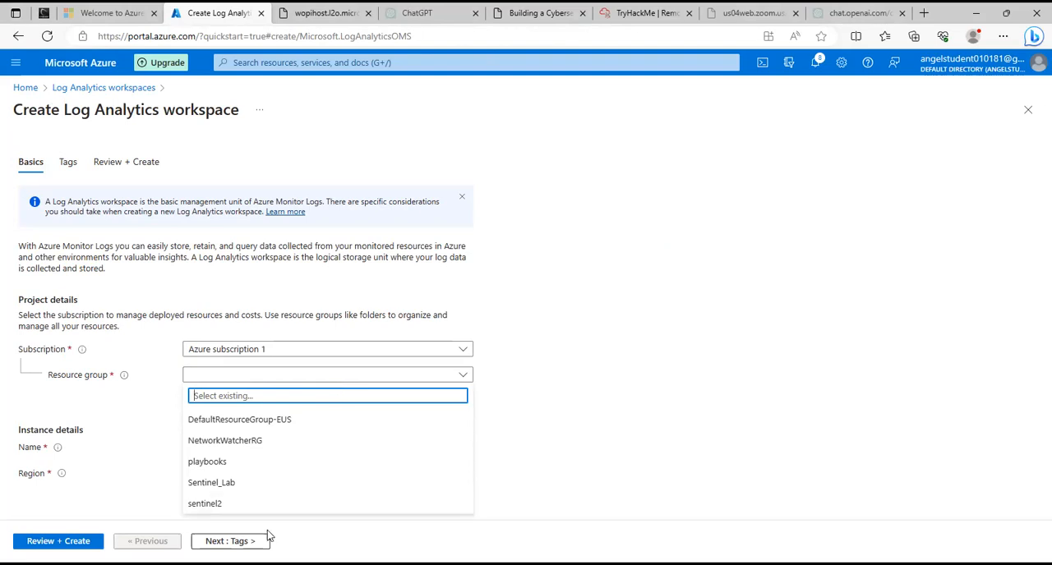
pyautogui.click(232, 485)
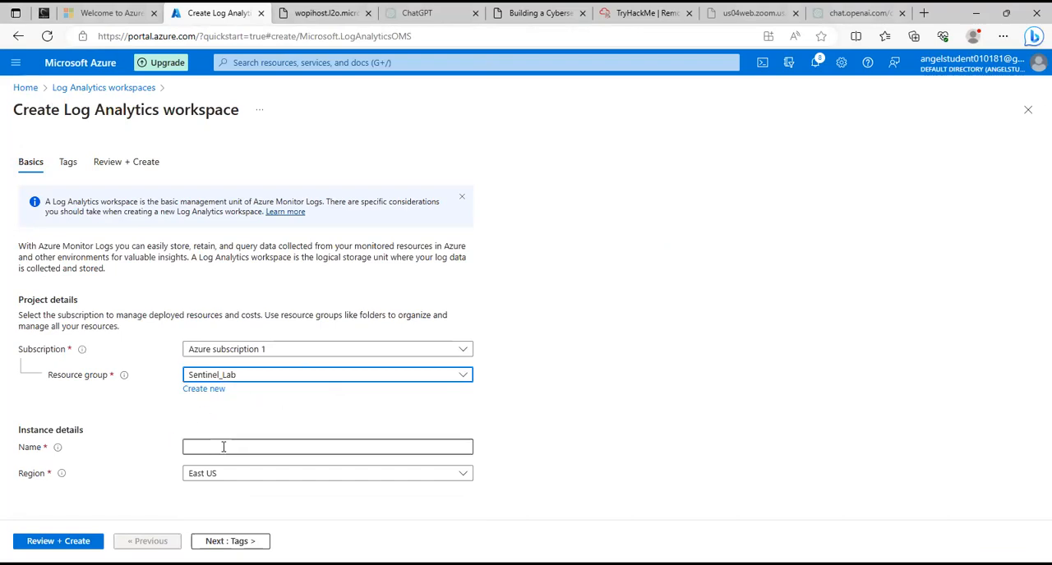
pyautogui.click(216, 352)
pyautogui.click(215, 353)
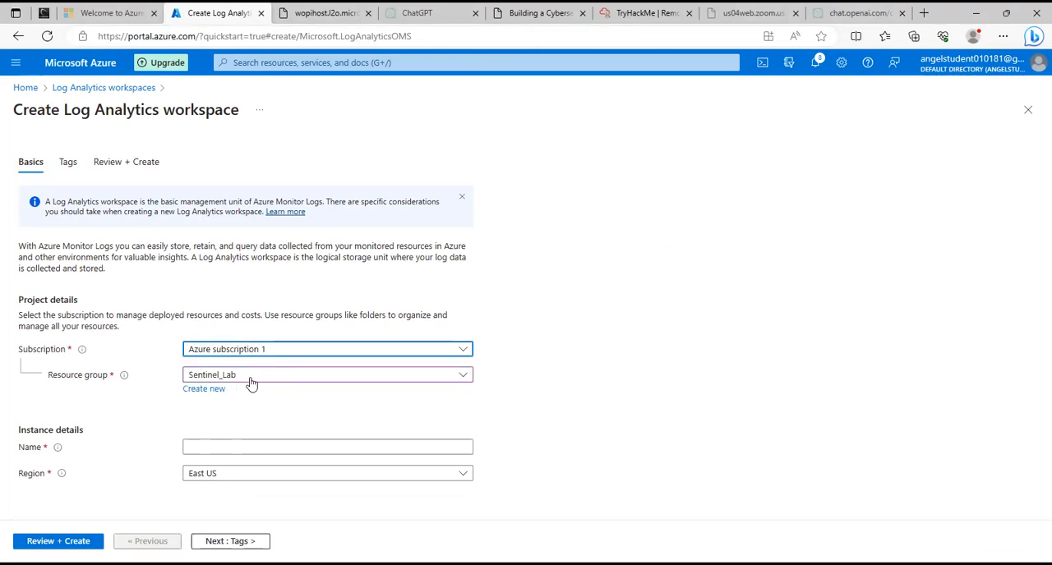
# Name the Log Analytics workspace EXAMPLE, review its settings and create it.
pyautogui.click(252, 448)
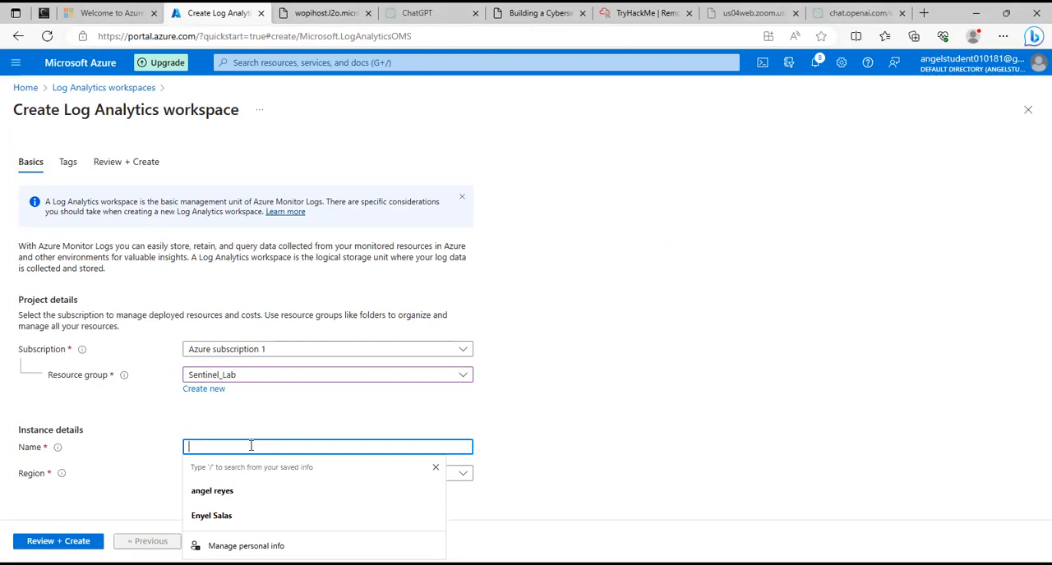
pyautogui.write('EX')
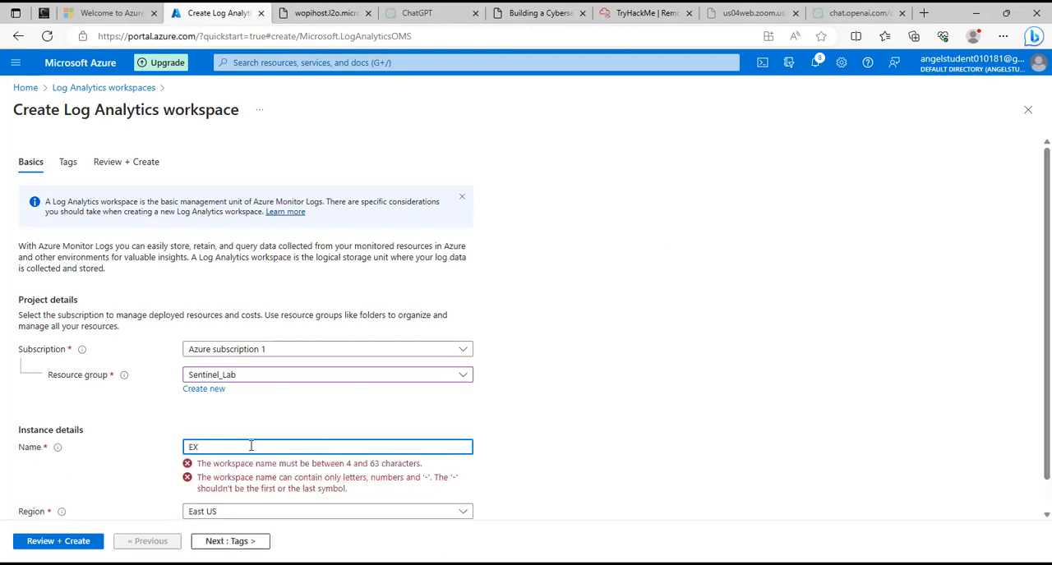
pyautogui.write('AMPLE')
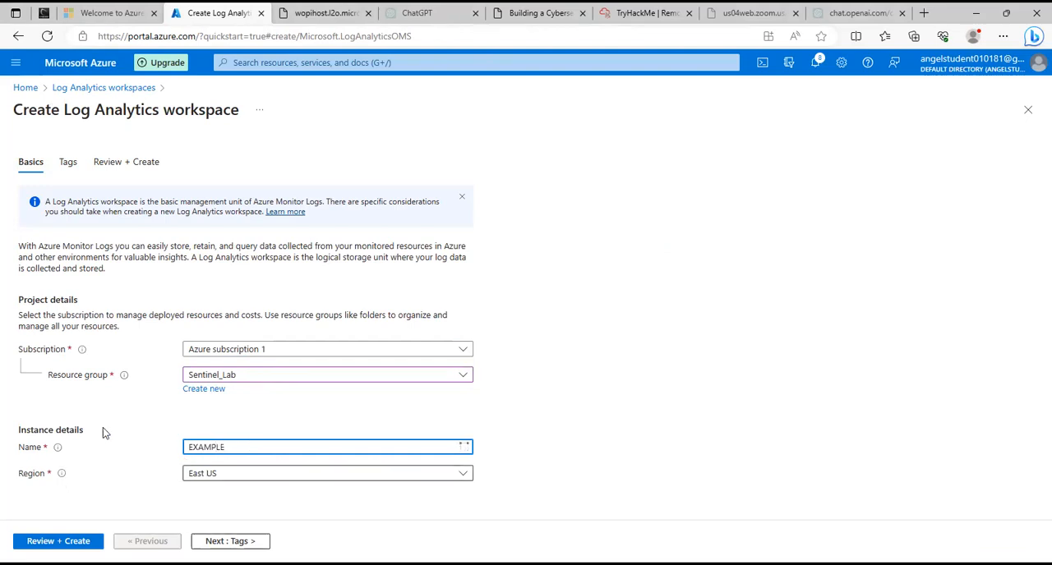
pyautogui.click(59, 541)
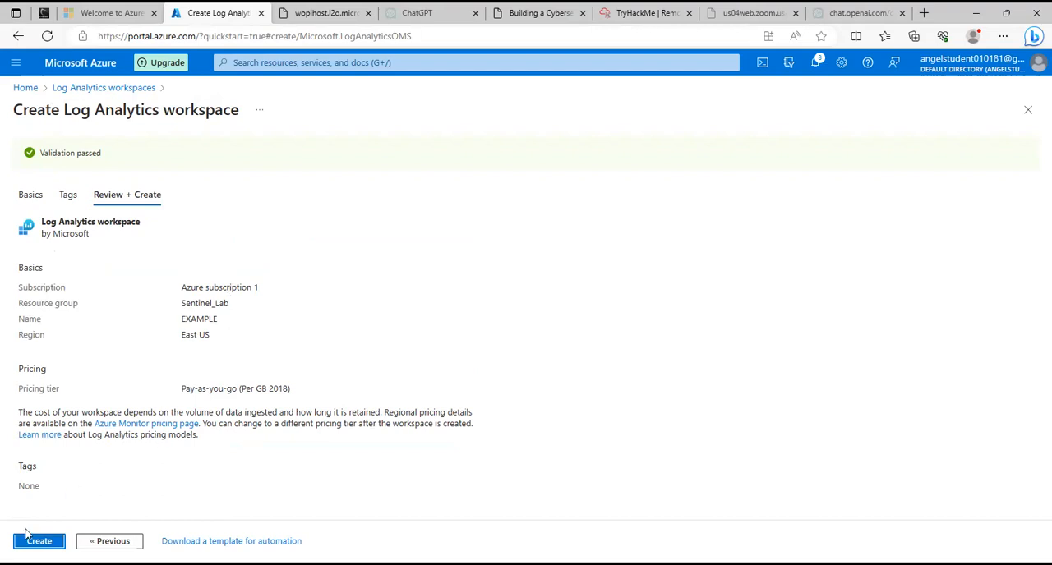
pyautogui.click(26, 541)
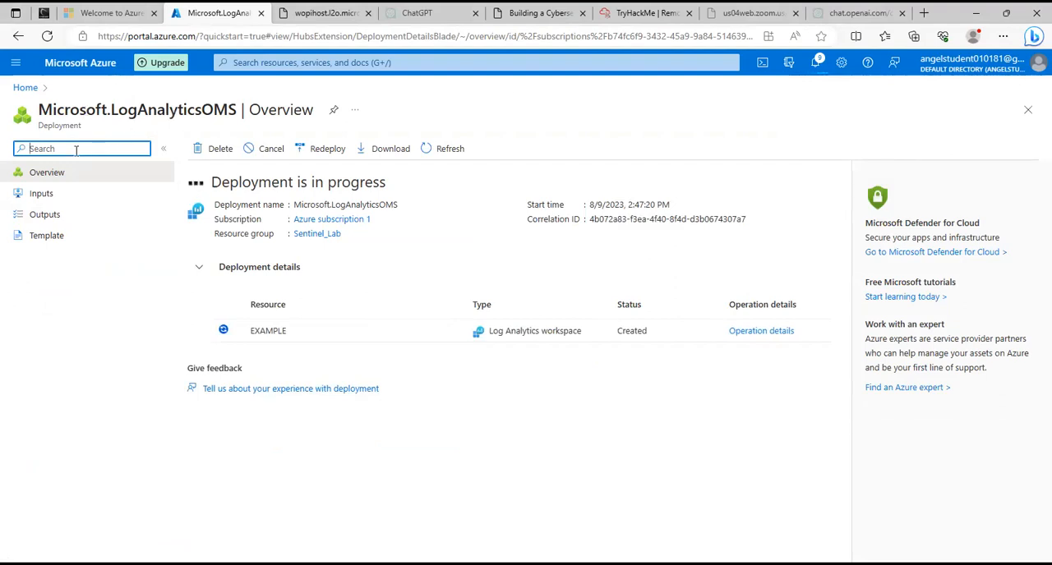
# Search the portal for SENTINEL, open Microsoft Sentinel and start adding it to a workspace.
pyautogui.click(32, 90)
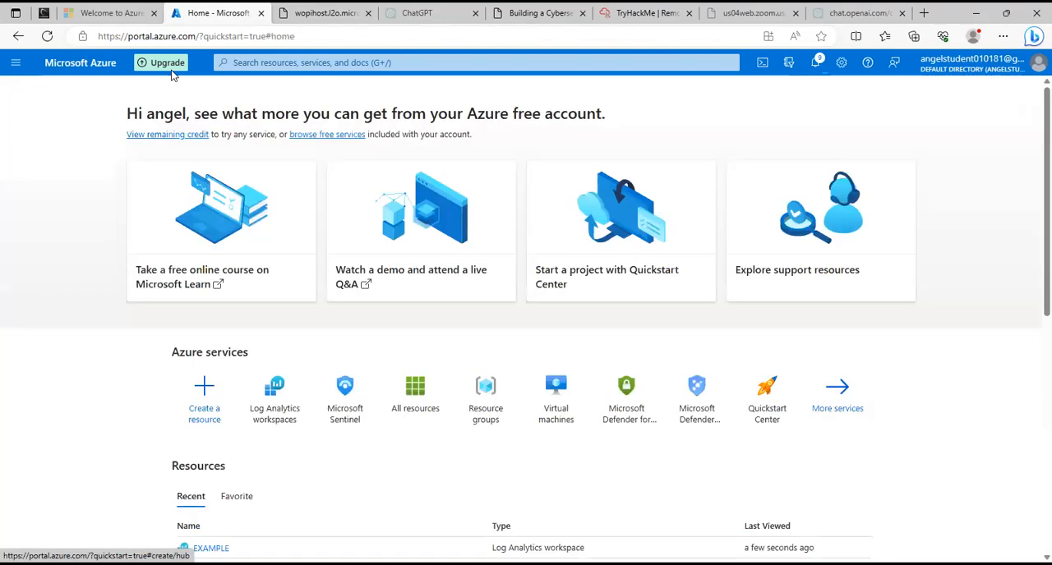
pyautogui.click(342, 61)
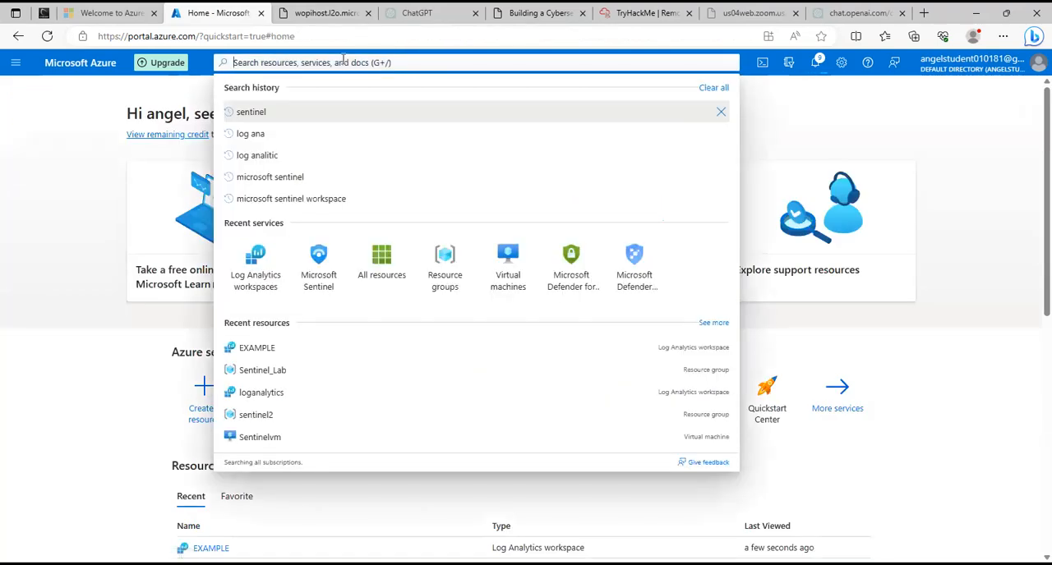
pyautogui.write('SENTINEL')
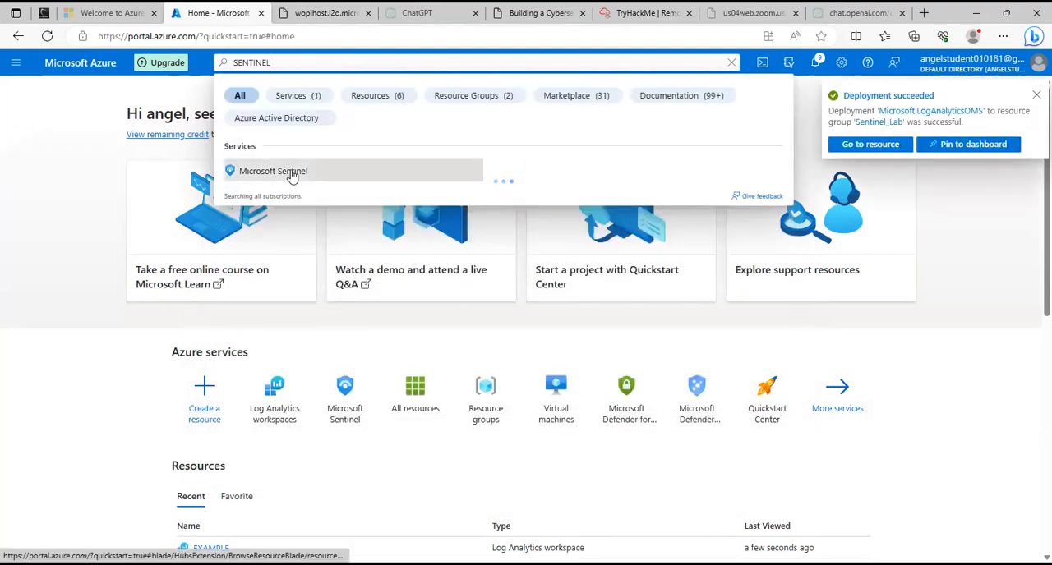
pyautogui.click(294, 175)
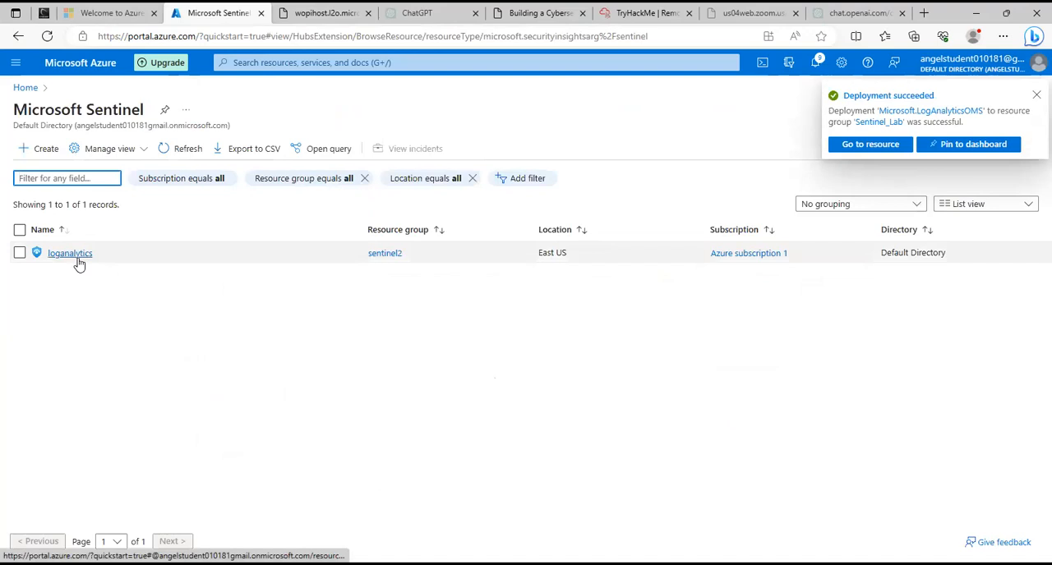
pyautogui.click(41, 148)
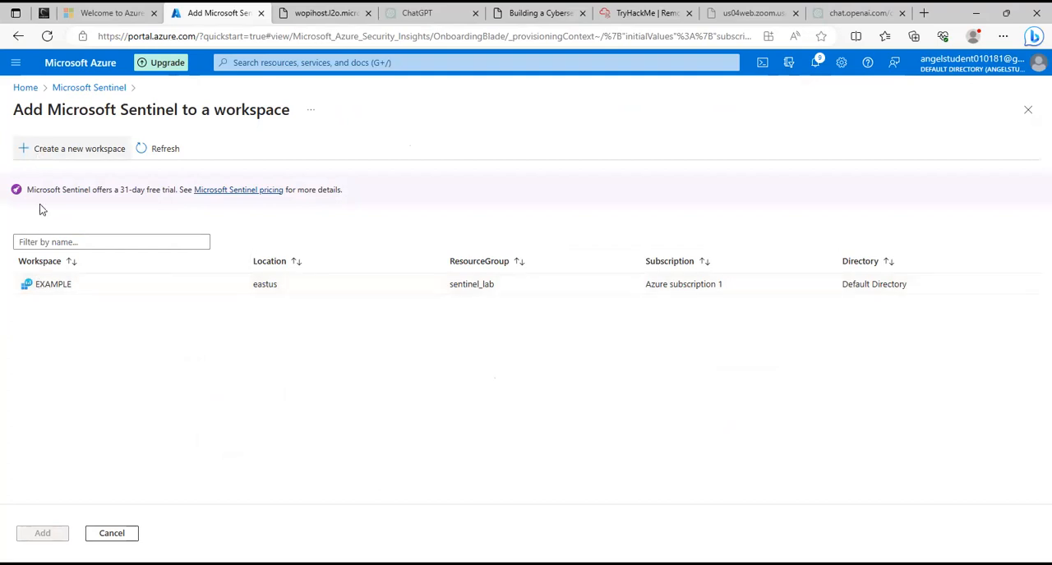
pyautogui.click(54, 153)
pyautogui.click(223, 388)
pyautogui.click(234, 377)
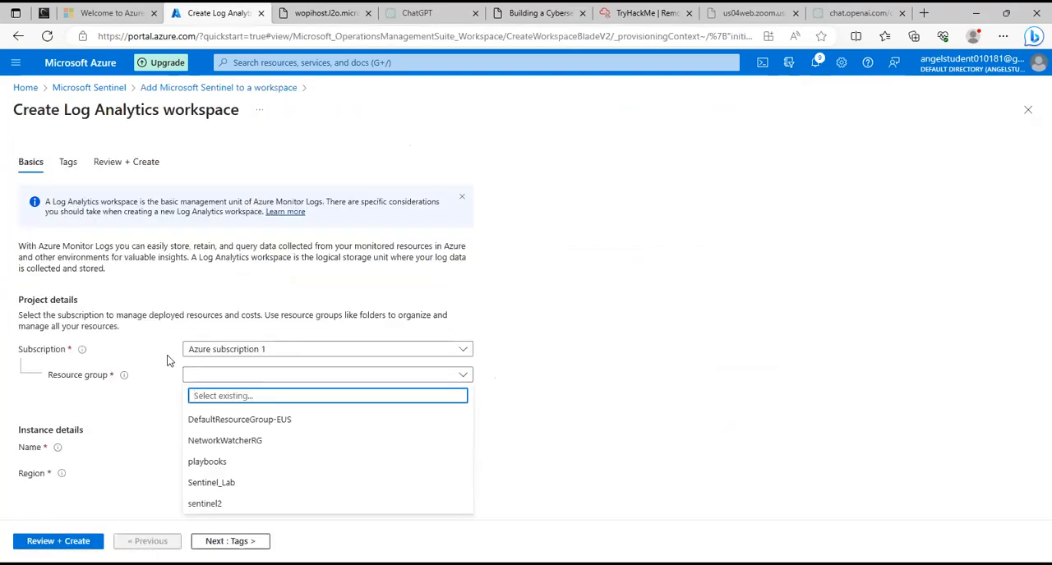
pyautogui.click(18, 35)
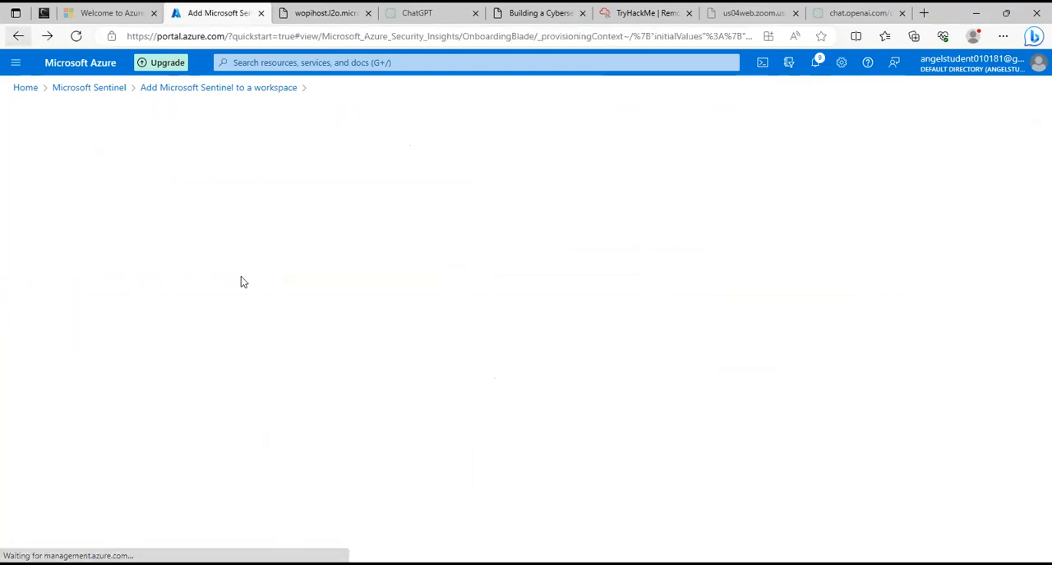
# Add Microsoft Sentinel to the EXAMPLE workspace and acknowledge the free trial notice.
pyautogui.click(59, 283)
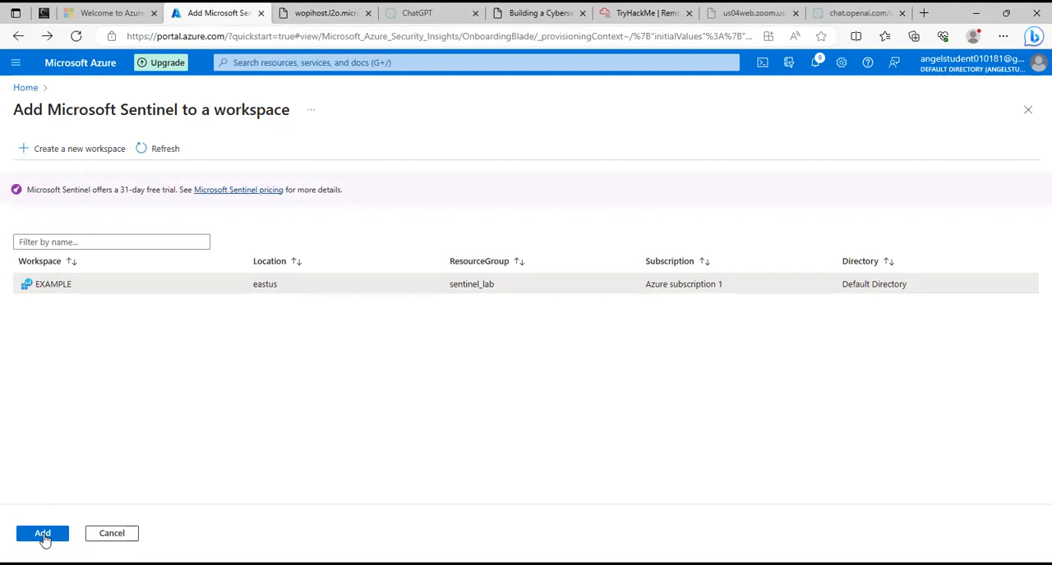
pyautogui.click(42, 534)
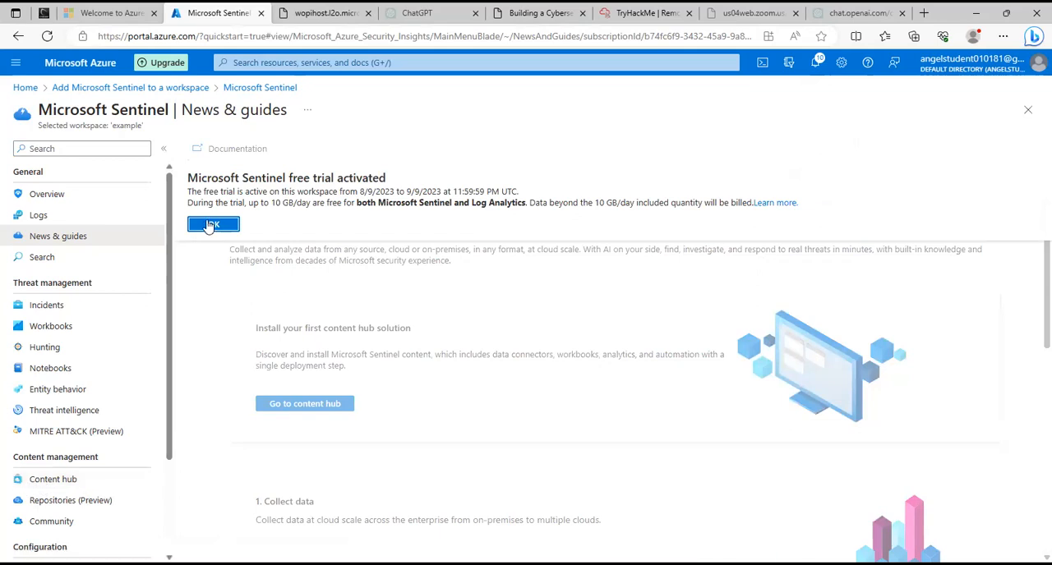
pyautogui.click(209, 225)
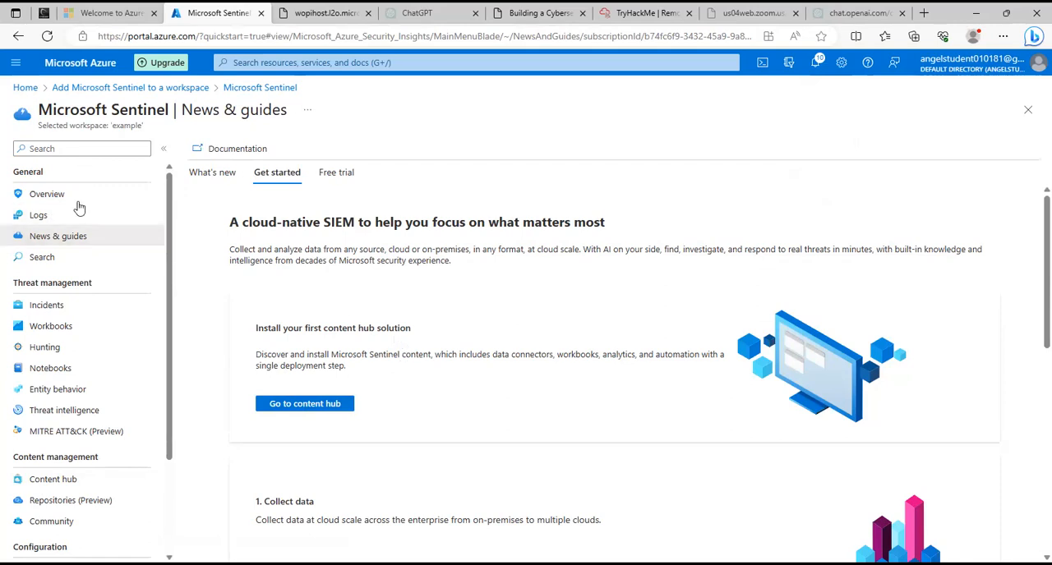
# Open the data connectors of the example Sentinel workspace and reload the page.
pyautogui.scroll(-3, 87, 427)
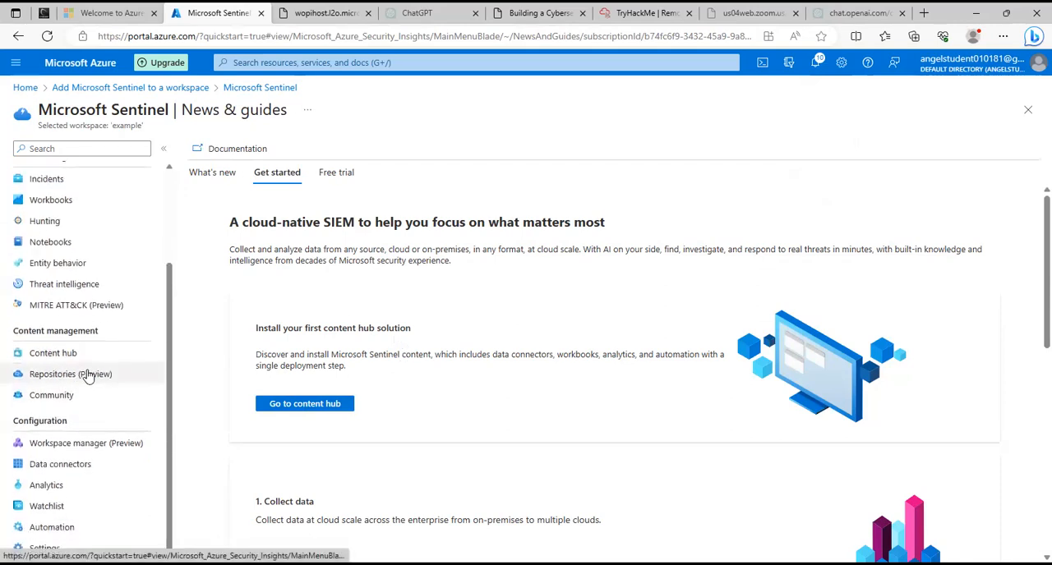
pyautogui.click(75, 465)
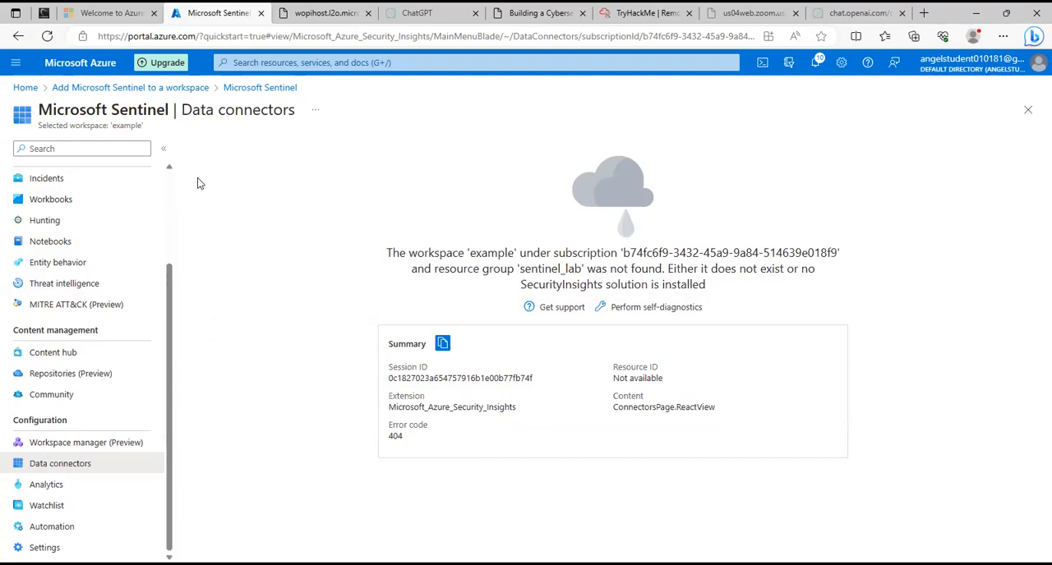
pyautogui.click(46, 38)
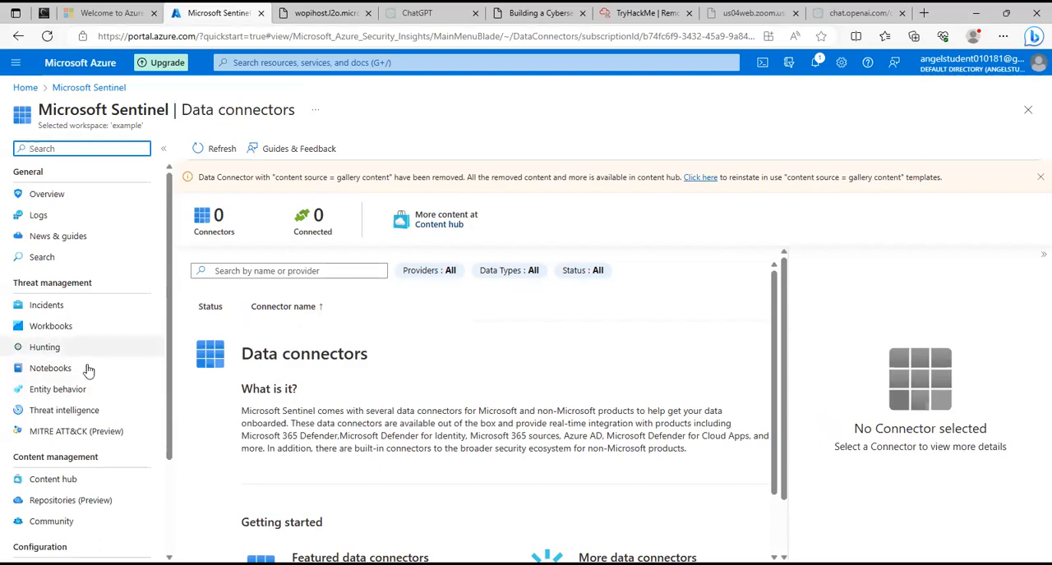
pyautogui.scroll(-3, 82, 370)
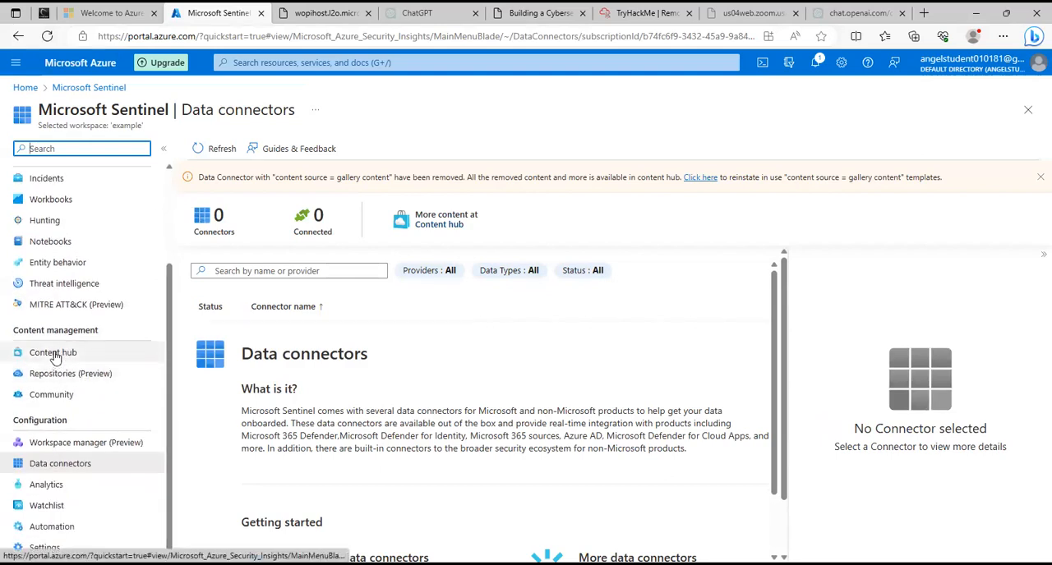
# Open the Content hub of the example Sentinel workspace and search its solutions for windows.
pyautogui.click(54, 356)
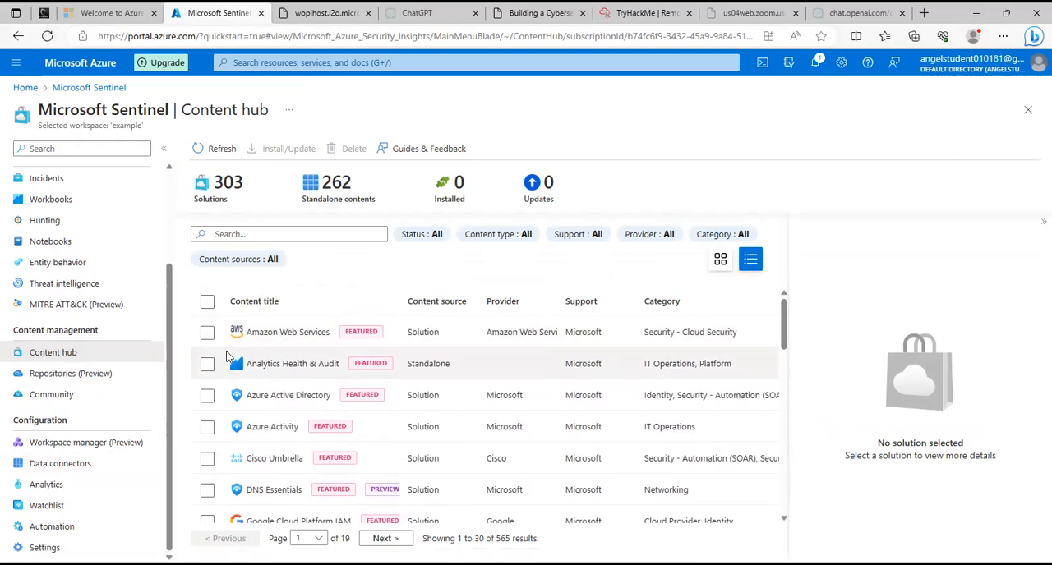
pyautogui.scroll(-2, 271, 403)
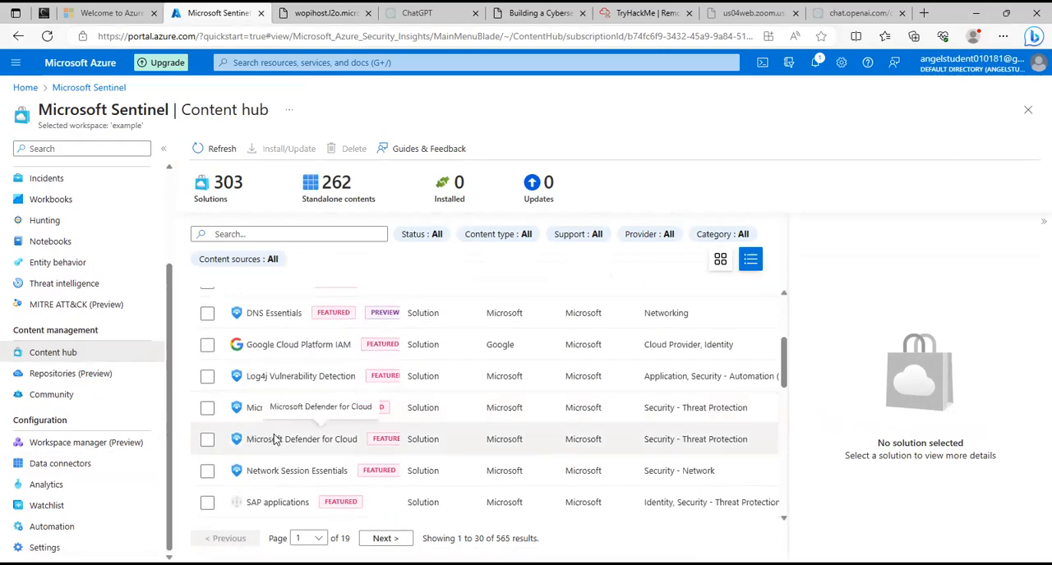
pyautogui.scroll(2, 278, 438)
pyautogui.click(281, 232)
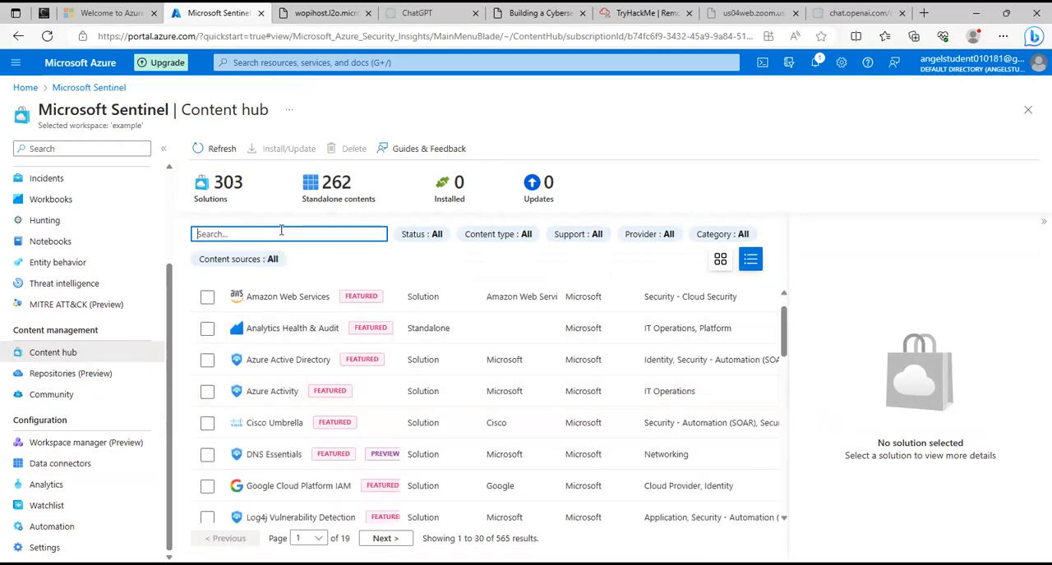
pyautogui.write('WiN')
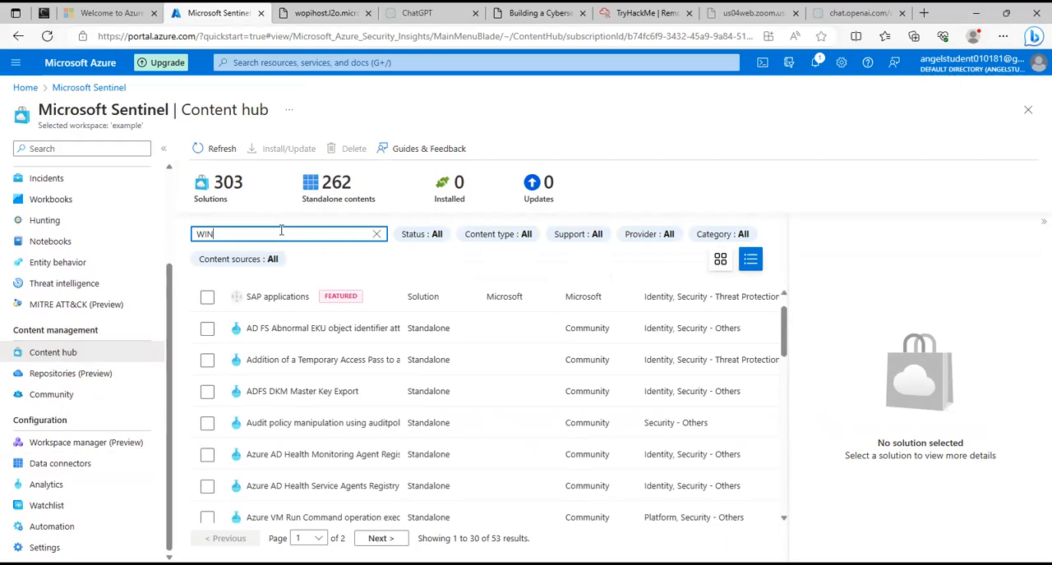
pyautogui.press('BackSpace')
pyautogui.write('wi')
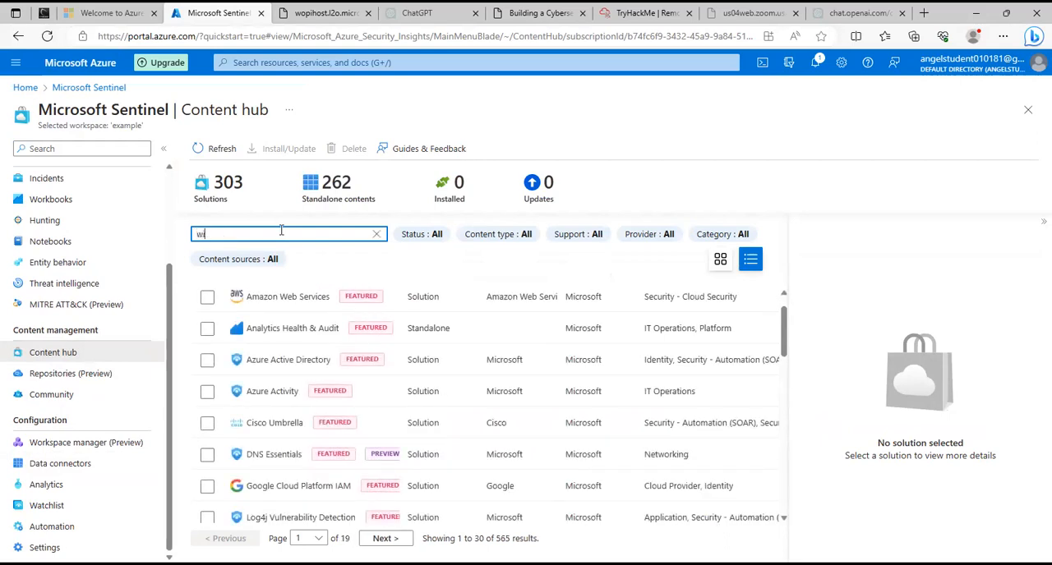
pyautogui.write('ndows')
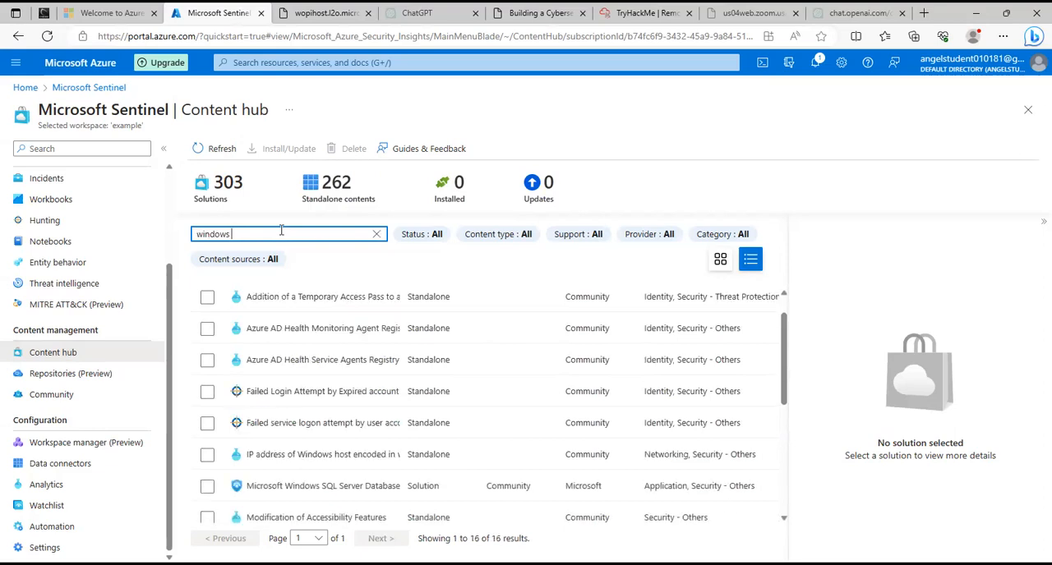
# Select the Windows Security Events solution, read through its description and install it.
pyautogui.scroll(-2, 276, 308)
pyautogui.scroll(-4, 279, 315)
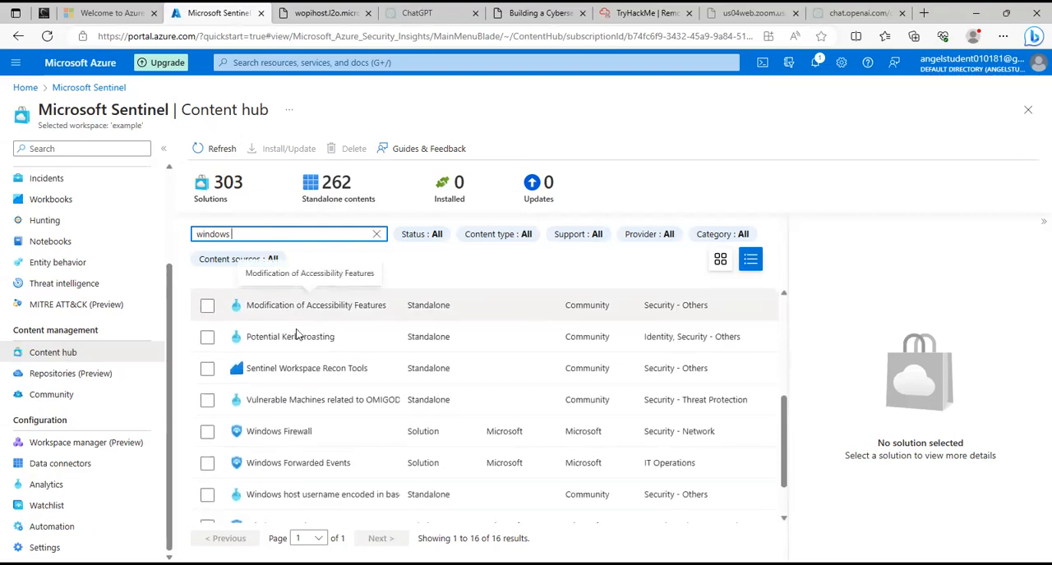
pyautogui.scroll(-1, 297, 335)
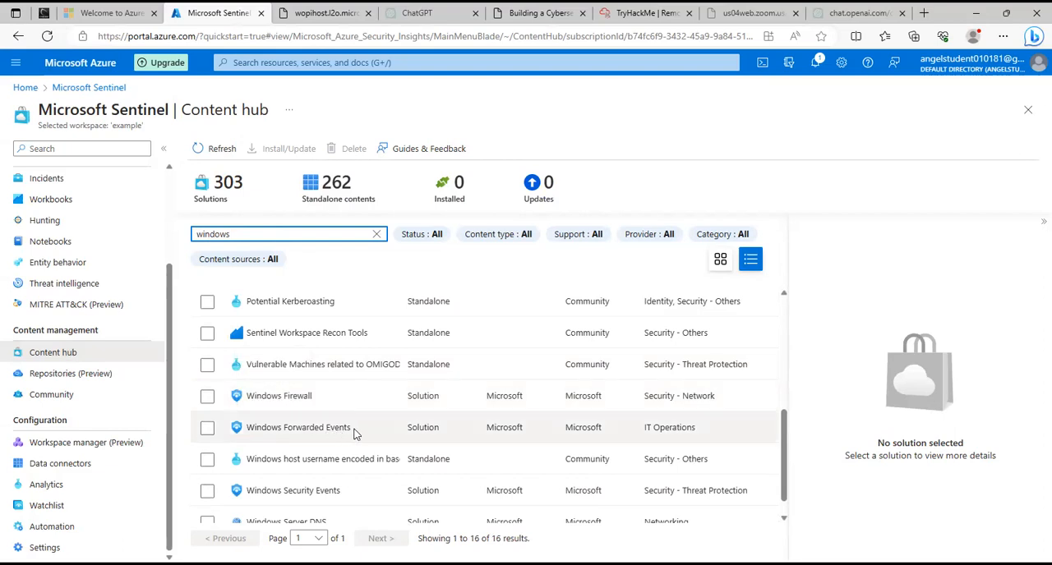
pyautogui.scroll(-1, 353, 435)
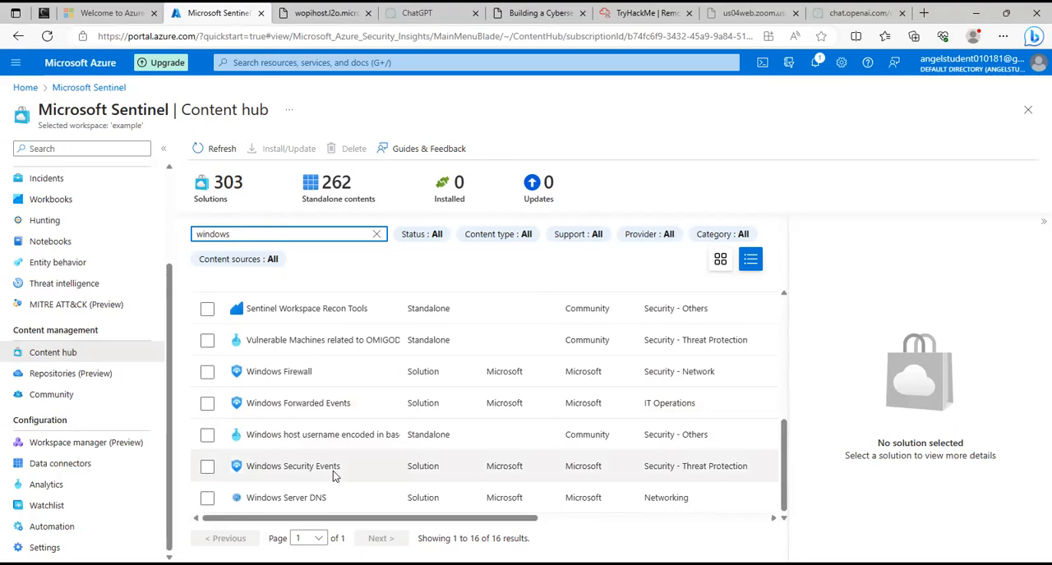
pyautogui.click(207, 465)
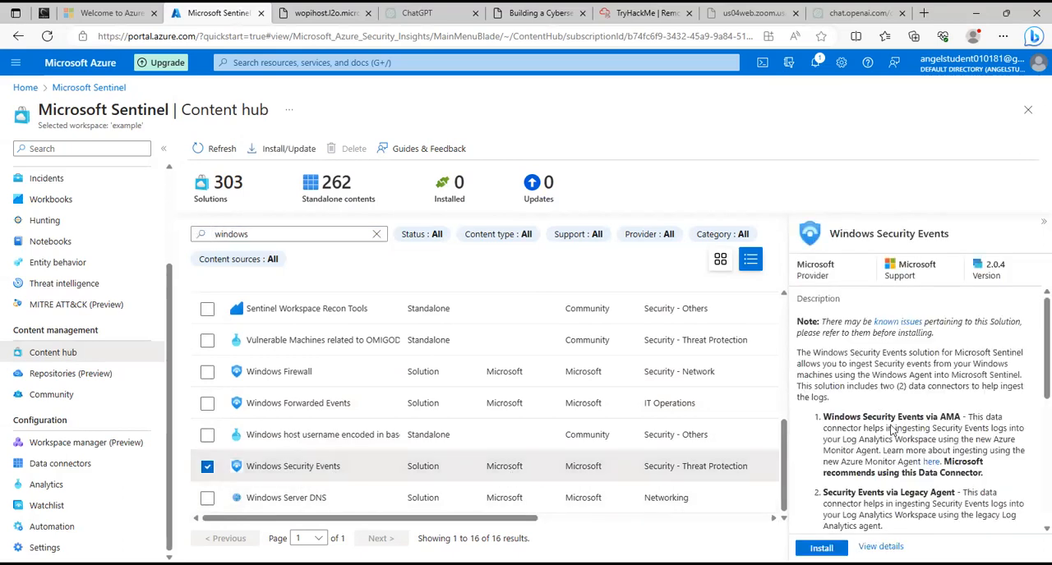
pyautogui.scroll(-3, 908, 352)
pyautogui.scroll(1, 907, 352)
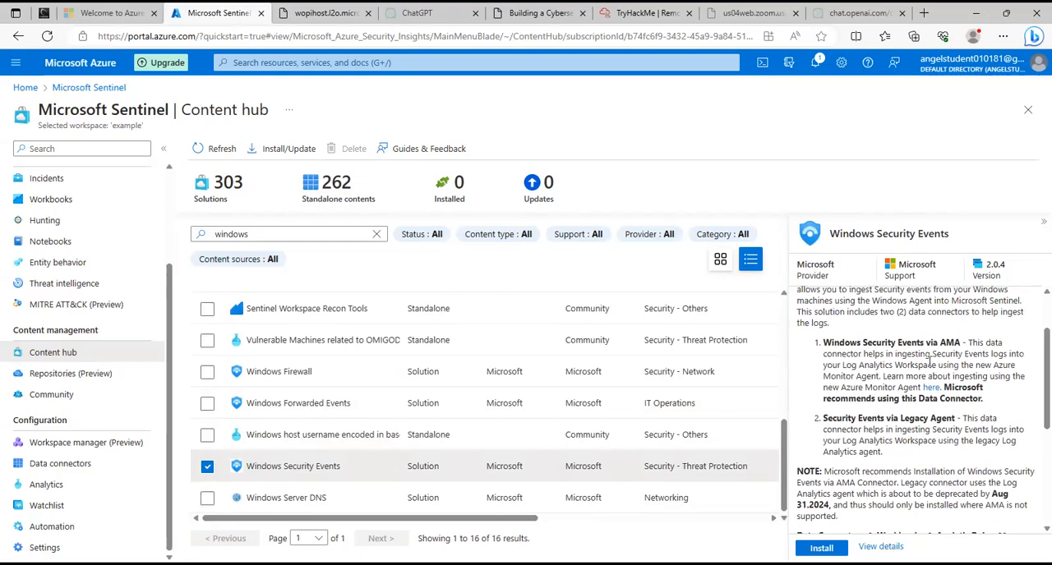
pyautogui.scroll(-3, 945, 357)
pyautogui.scroll(-2, 907, 395)
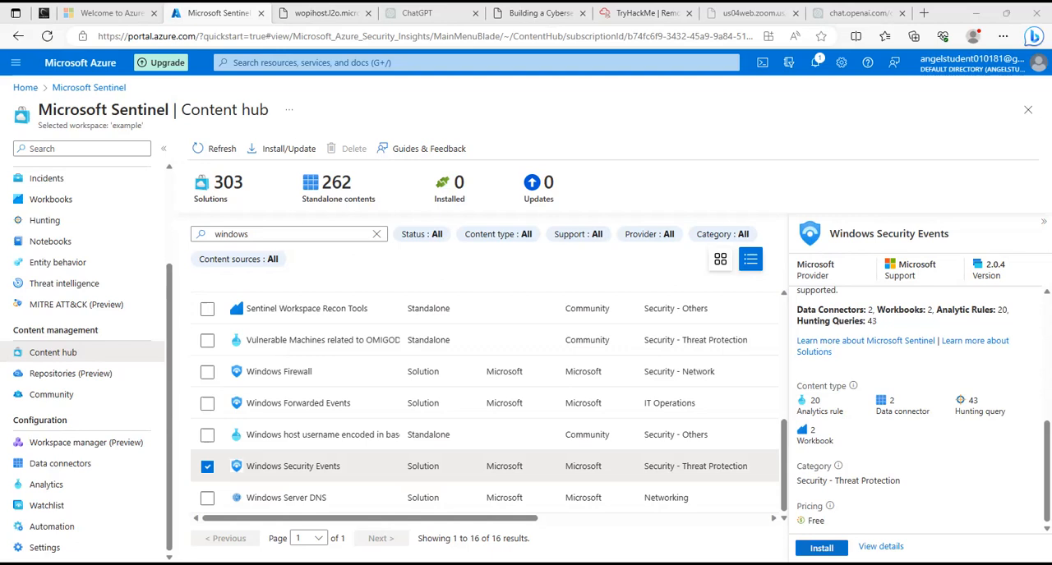
pyautogui.click(821, 548)
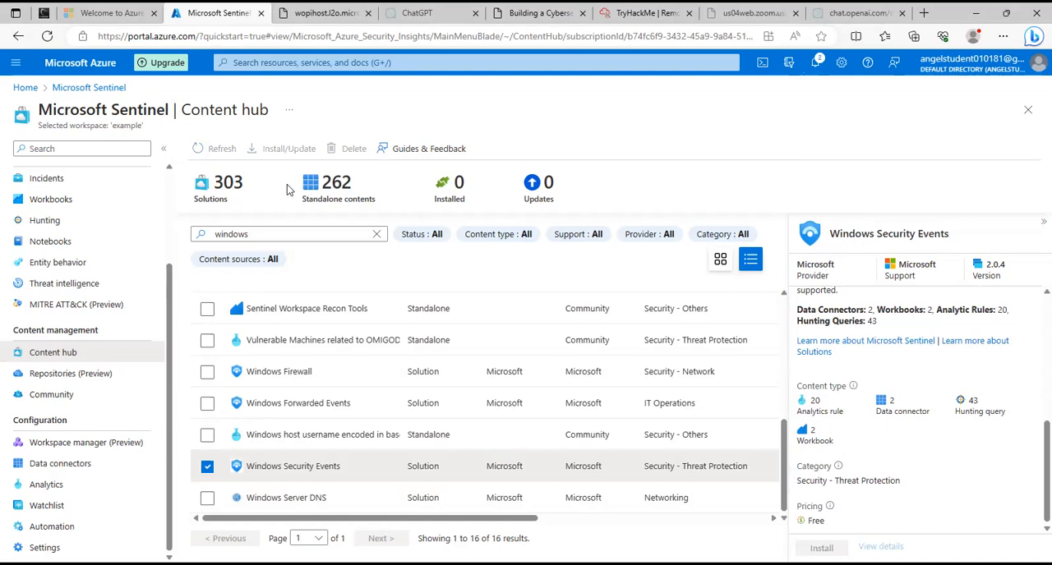
# Turn on high contrast, review the details of the Windows Security Events solution and open its management page.
pyautogui.press('alt+shift+Print')
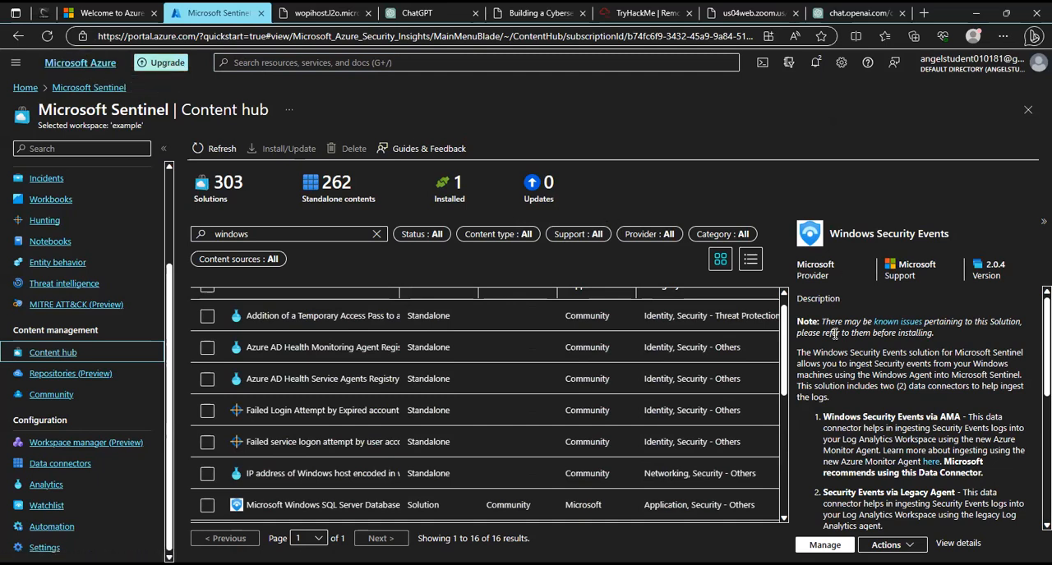
pyautogui.scroll(-5, 877, 386)
pyautogui.scroll(-1, 879, 474)
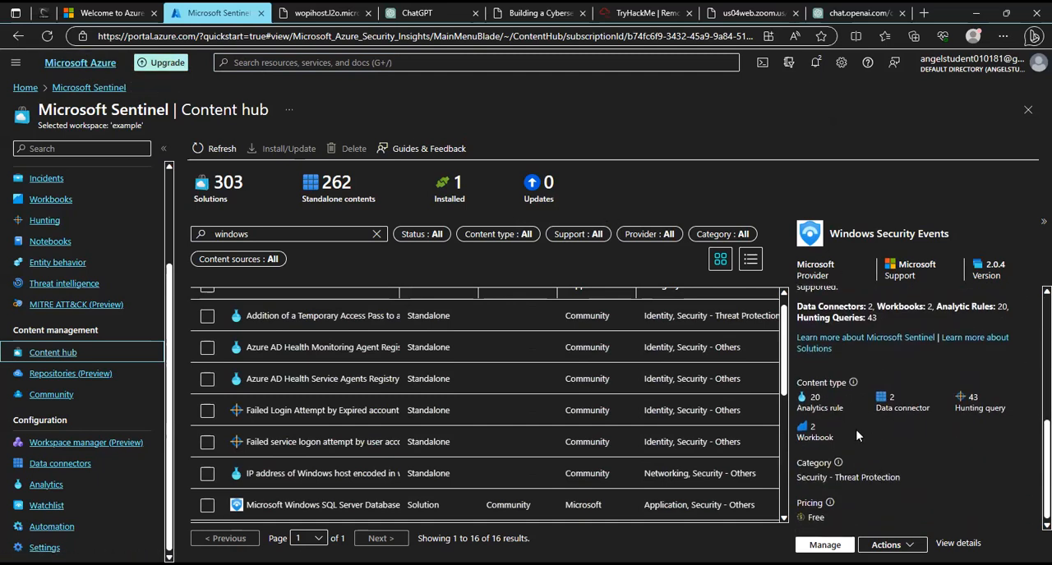
pyautogui.click(825, 545)
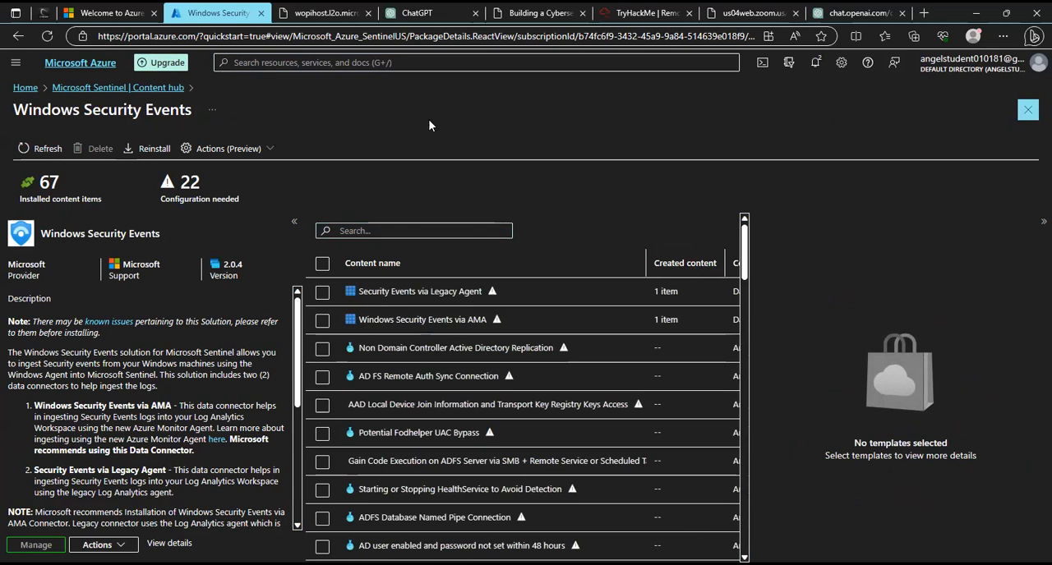
# Return to the Sentinel workspace's overview and check its data connectors.
pyautogui.click(96, 88)
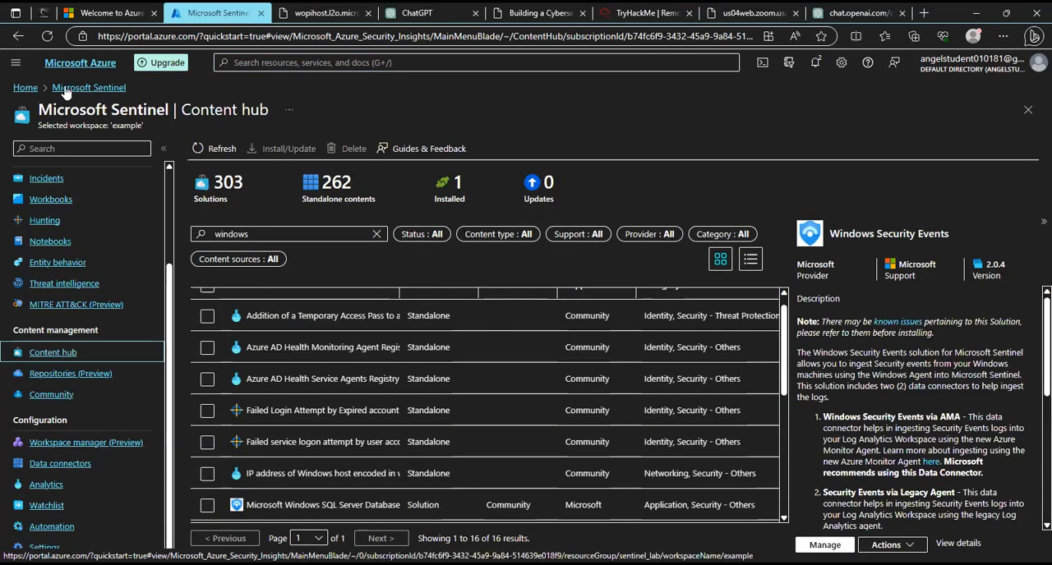
pyautogui.click(17, 38)
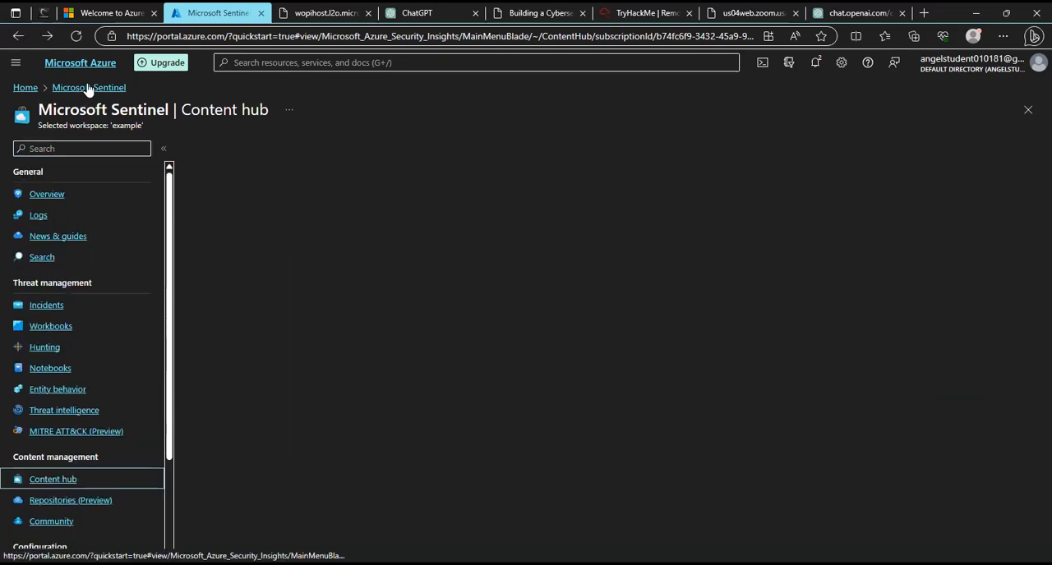
pyautogui.click(43, 195)
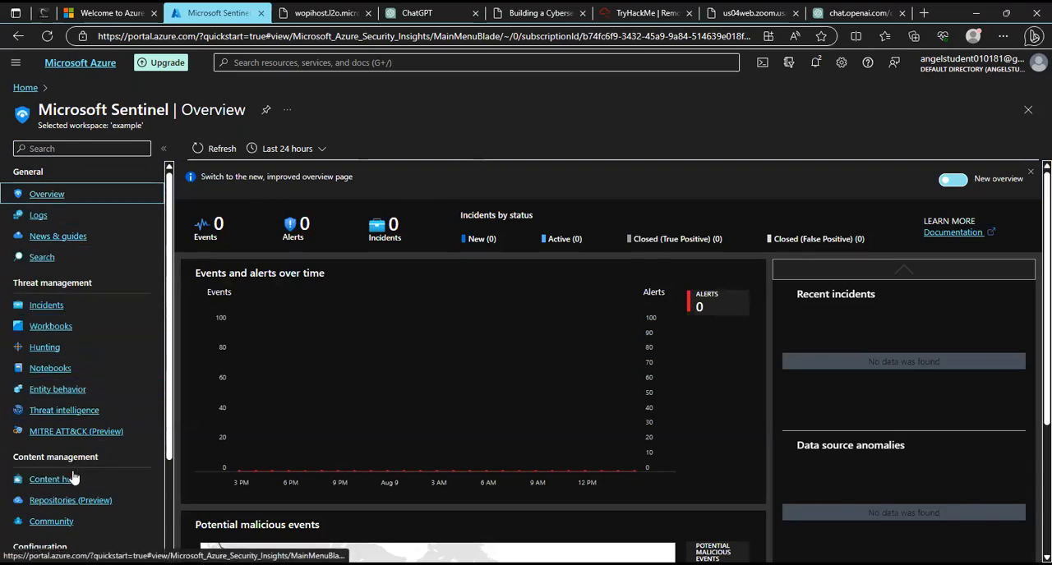
pyautogui.scroll(-3, 74, 493)
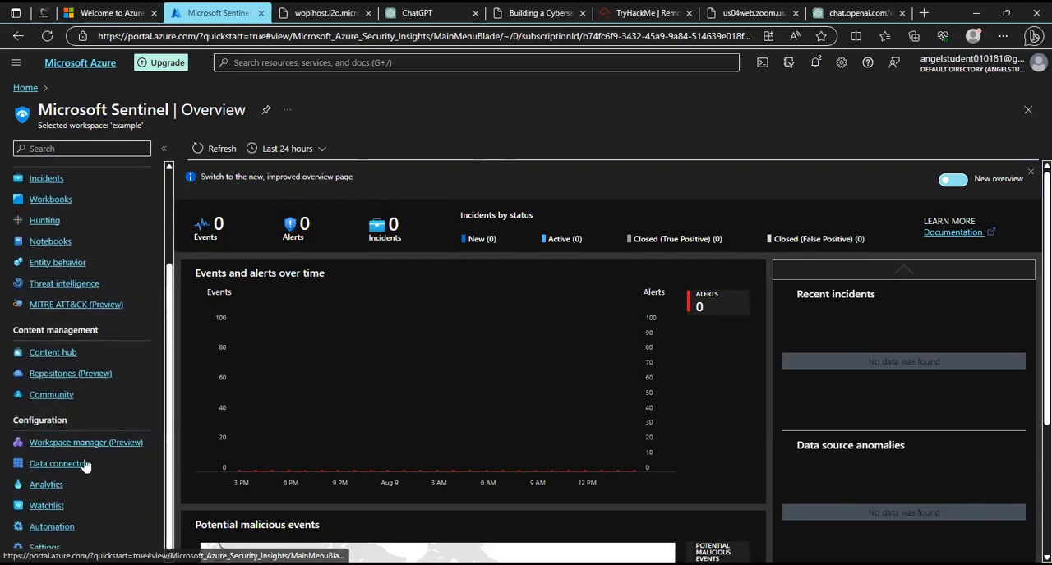
pyautogui.click(85, 465)
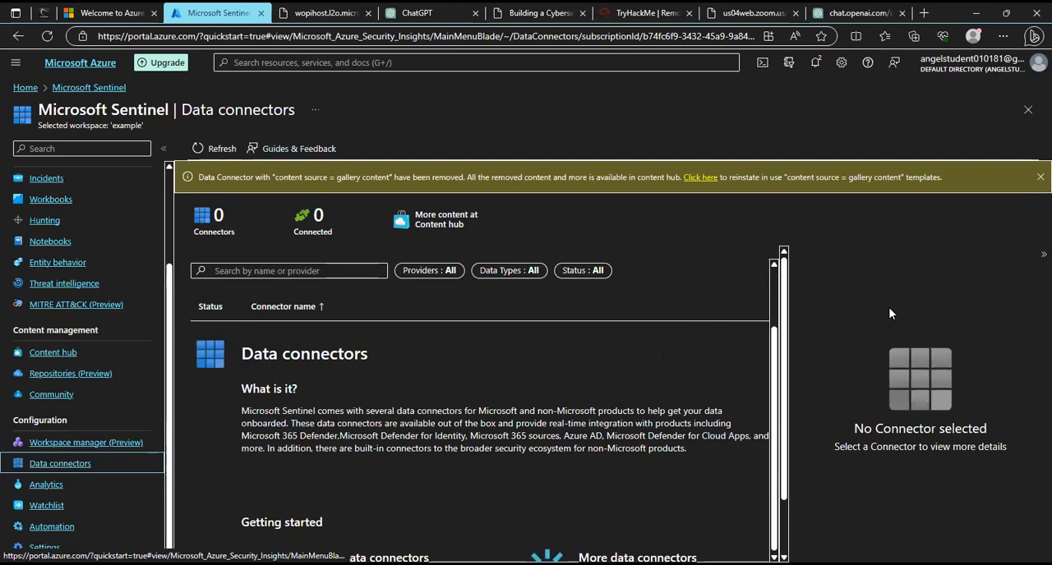
pyautogui.scroll(-1, 416, 427)
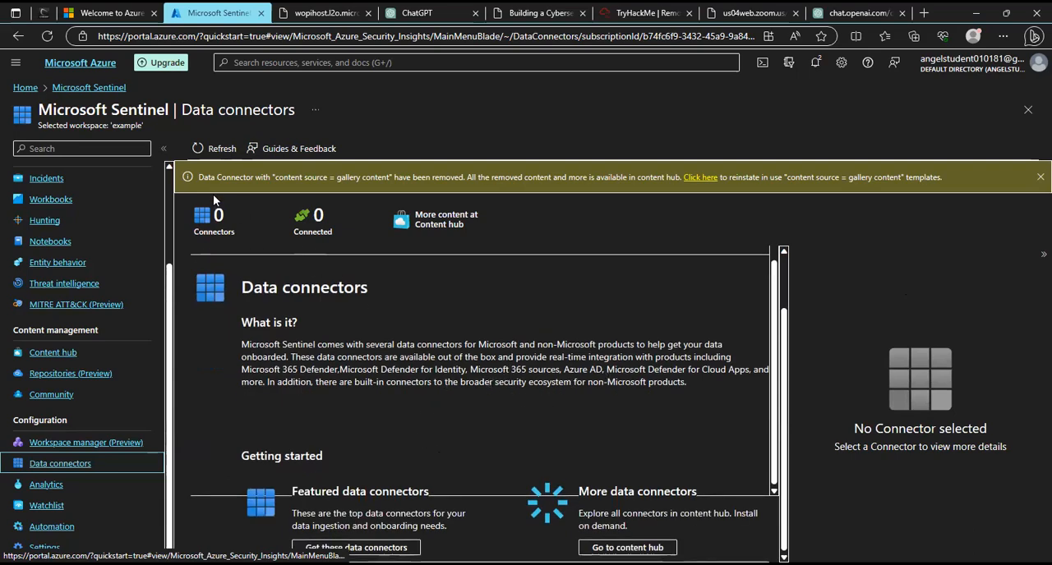
# Go back to the Content hub from the data connectors and search it for windows.
pyautogui.click(433, 233)
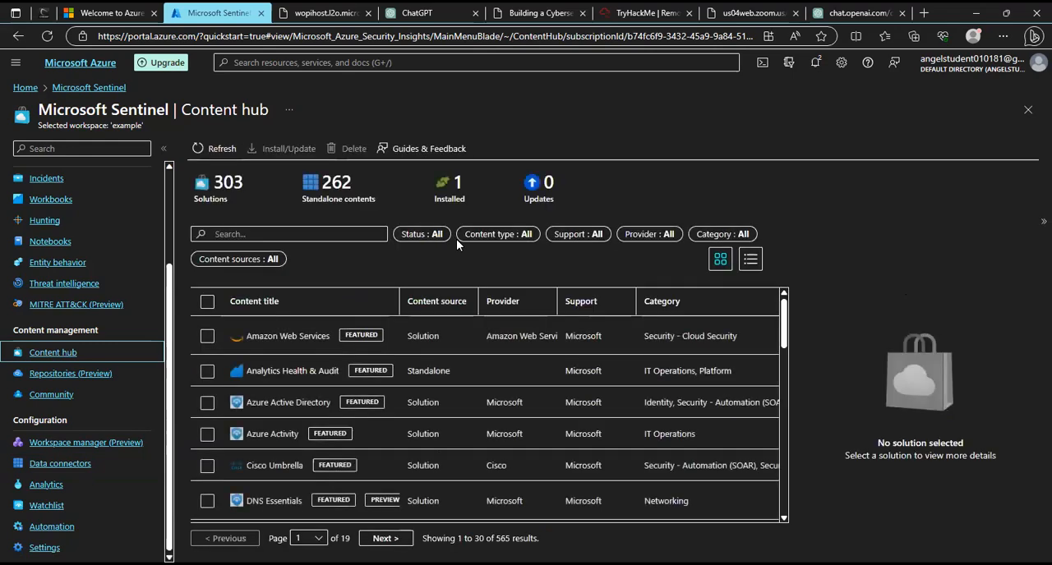
pyautogui.click(328, 234)
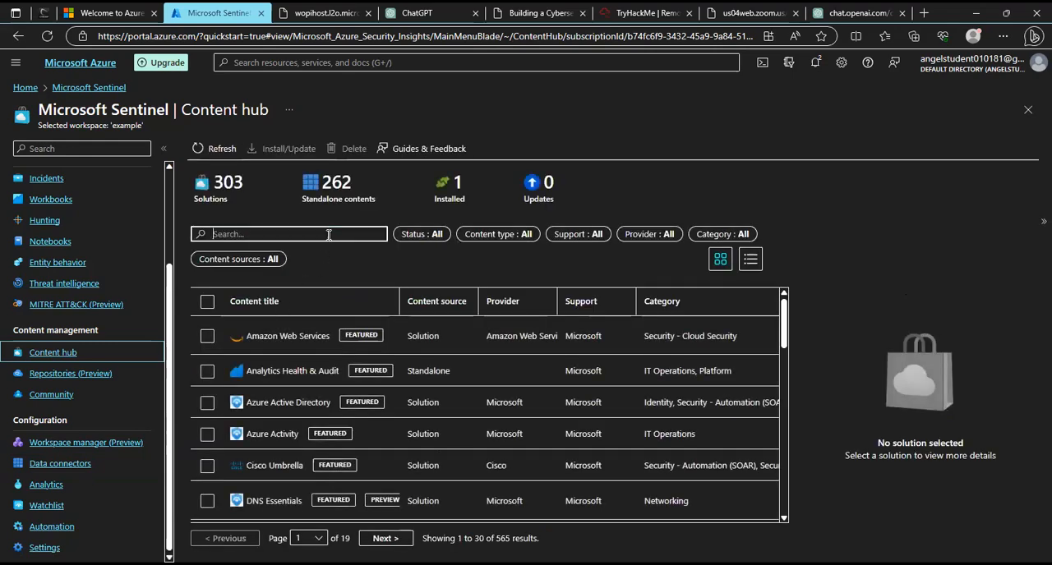
pyautogui.write('windows')
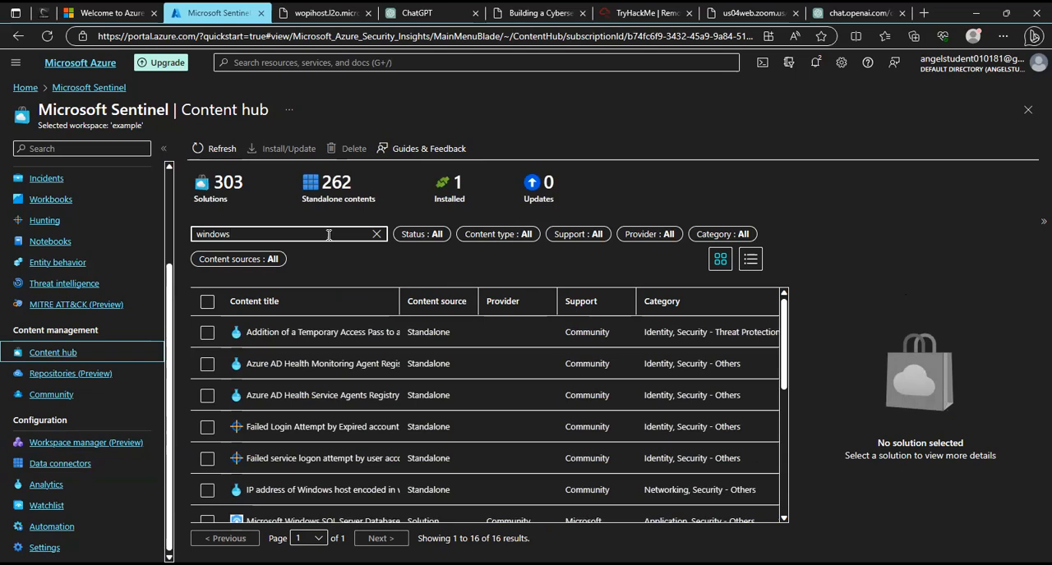
# Select the Windows Security Events and Windows Server DNS solutions and install Windows Server DNS.
pyautogui.scroll(-1, 335, 399)
pyautogui.scroll(-3, 340, 375)
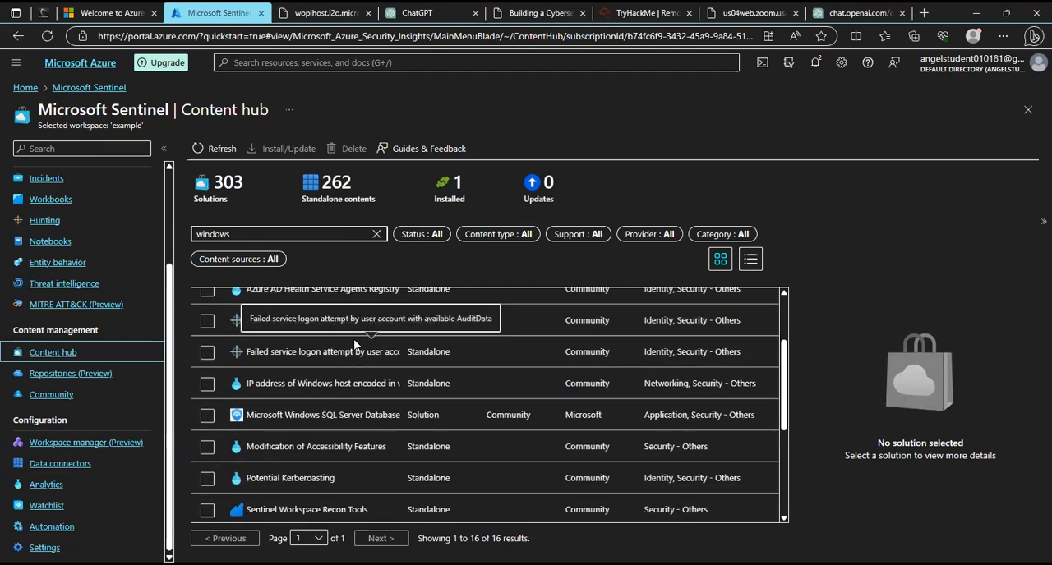
pyautogui.scroll(-1, 354, 338)
pyautogui.scroll(-1, 354, 341)
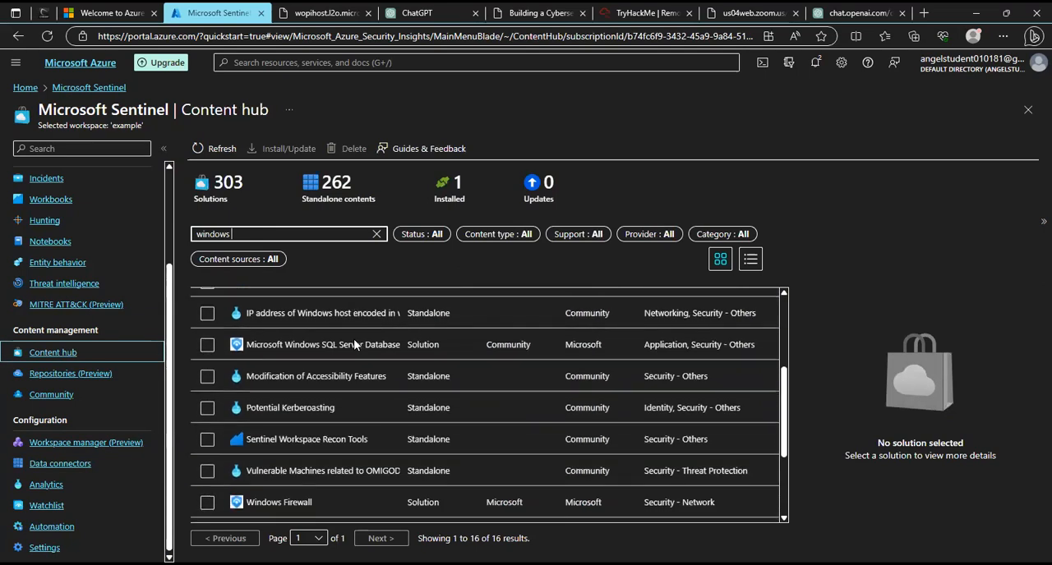
pyautogui.scroll(-1, 354, 339)
pyautogui.scroll(-2, 354, 340)
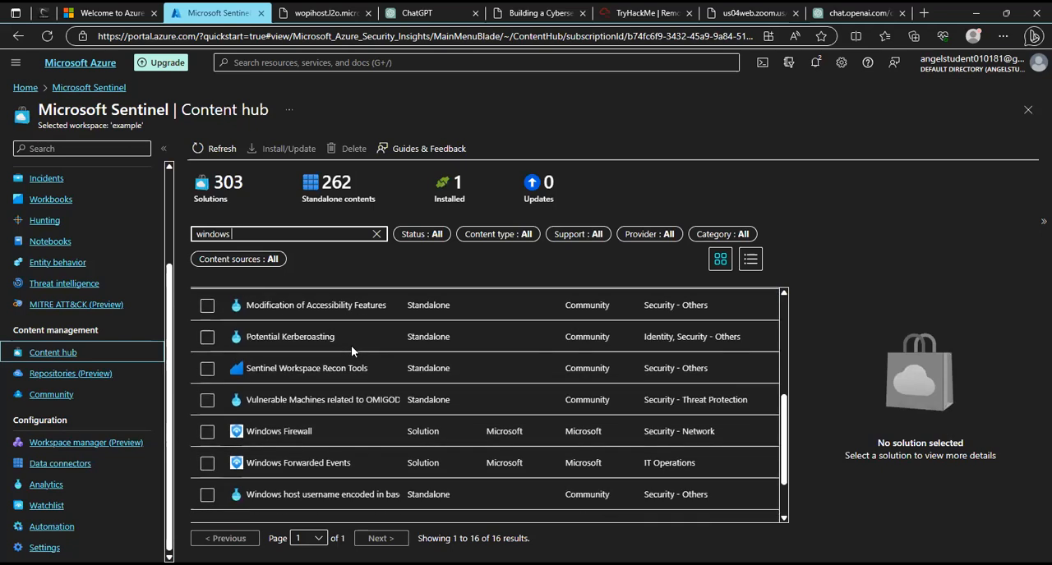
pyautogui.scroll(-1, 325, 429)
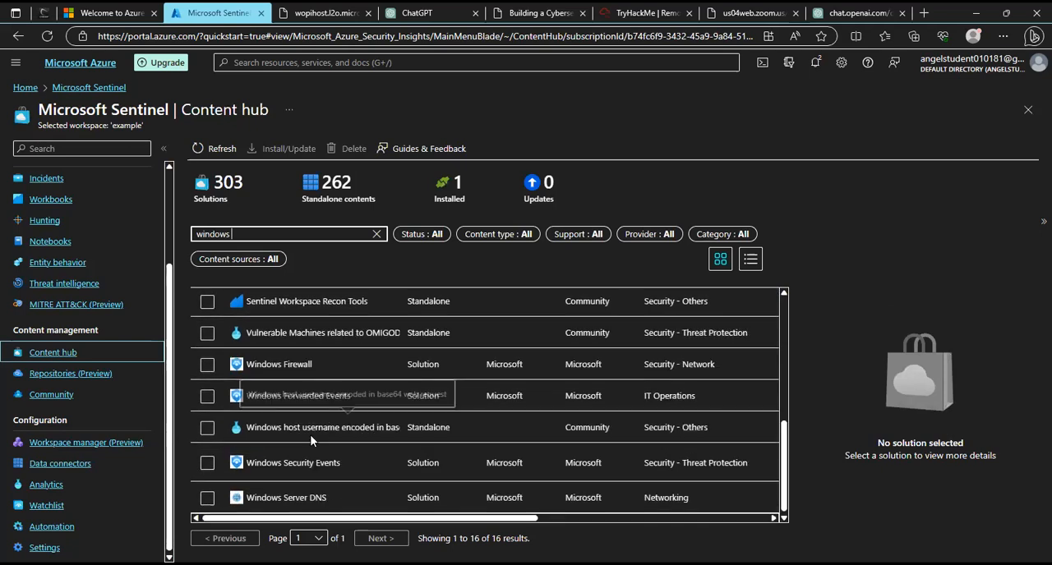
pyautogui.click(203, 463)
pyautogui.click(207, 498)
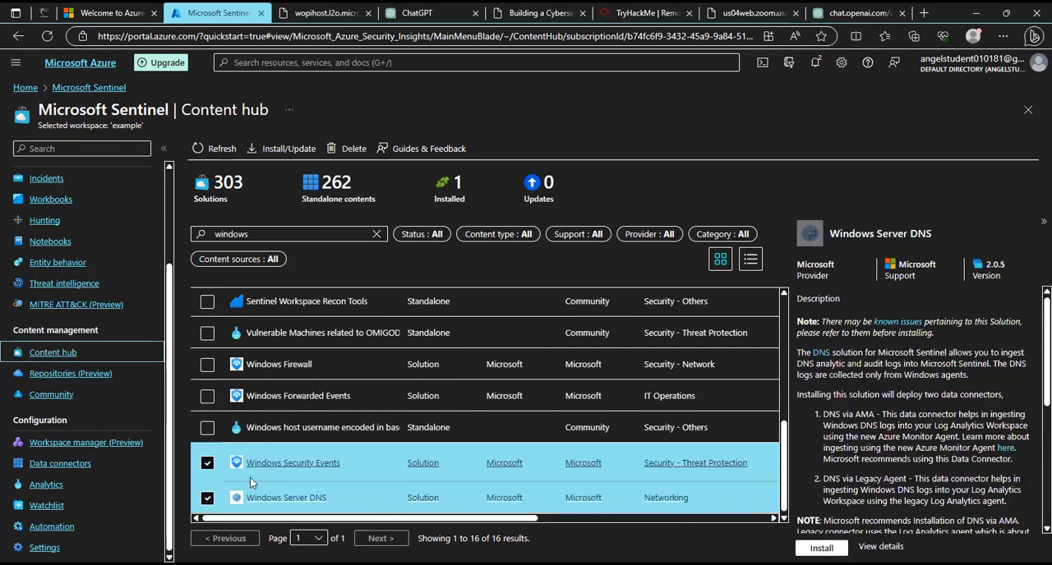
pyautogui.click(822, 548)
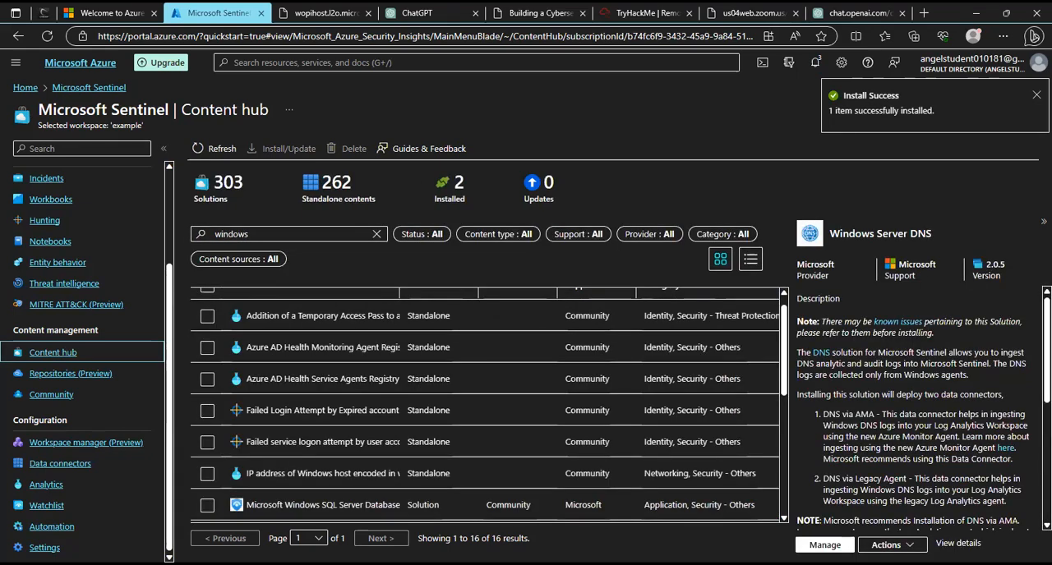
# Review the Windows Server DNS solution's details and search the Content hub for registry.
pyautogui.scroll(-5, 865, 430)
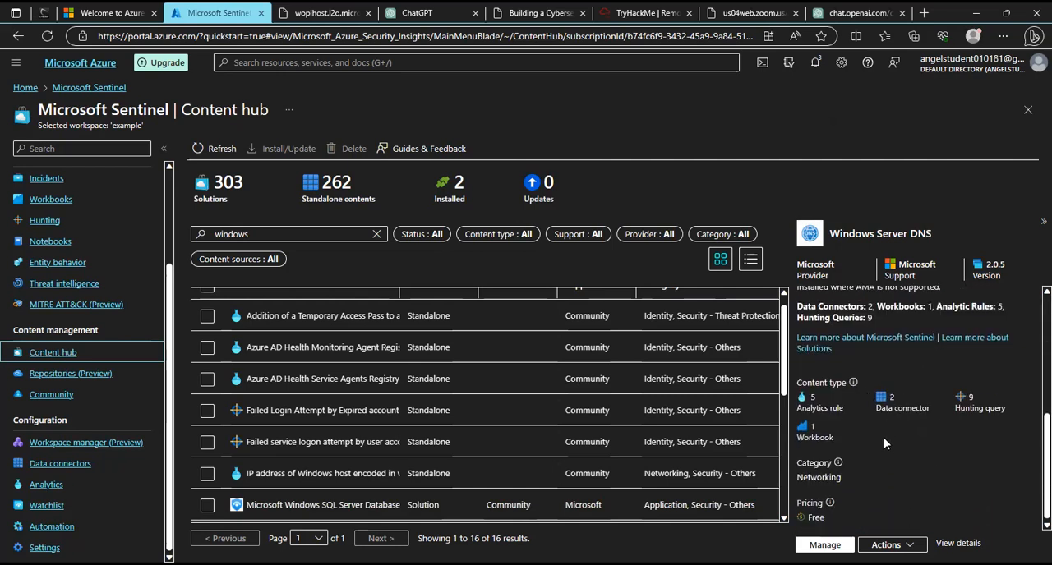
pyautogui.click(279, 235)
pyautogui.press('BackSpace')
pyautogui.press('BackSpace')
pyautogui.press('BackSpace')
pyautogui.press('BackSpace')
pyautogui.press('BackSpace')
pyautogui.press('BackSpace')
pyautogui.press('BackSpace')
pyautogui.write('registry')
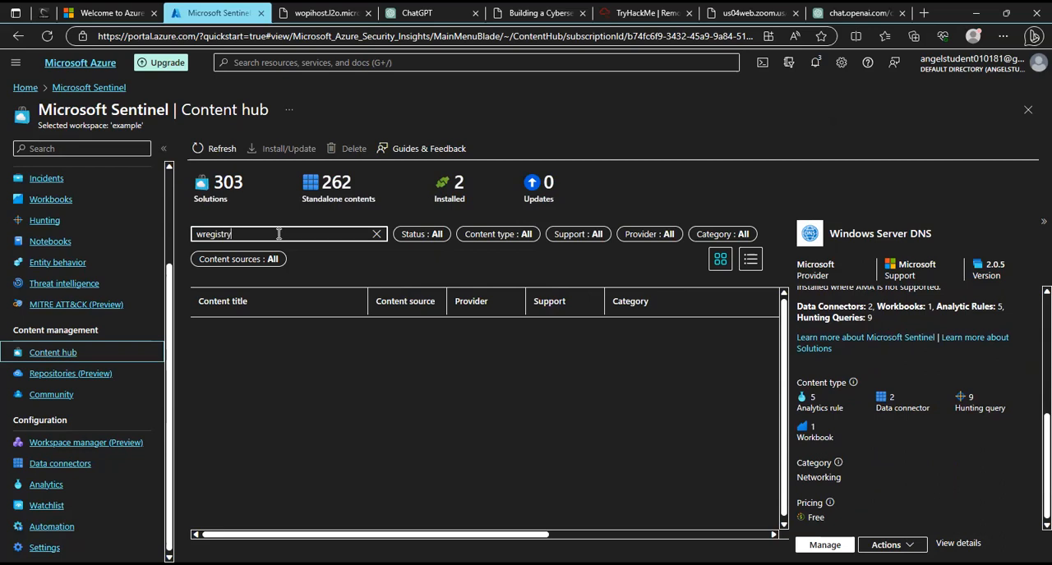
pyautogui.press('BackSpace')
pyautogui.press('BackSpace')
pyautogui.press('BackSpace')
pyautogui.press('BackSpace')
pyautogui.press('BackSpace')
pyautogui.press('BackSpace')
pyautogui.press('BackSpace')
pyautogui.press('BackSpace')
pyautogui.press('BackSpace')
pyautogui.write('regi')
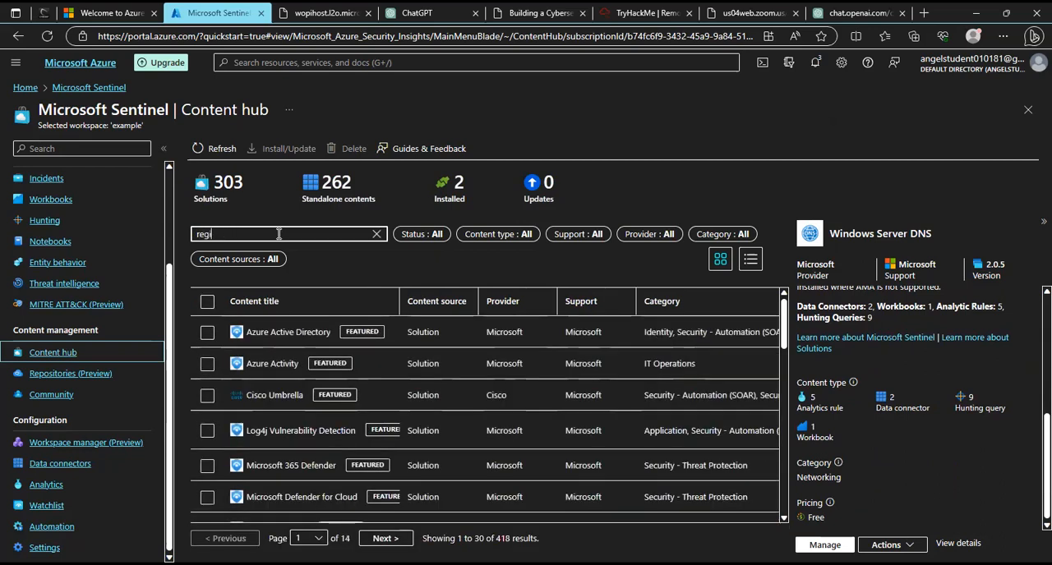
pyautogui.write('stry')
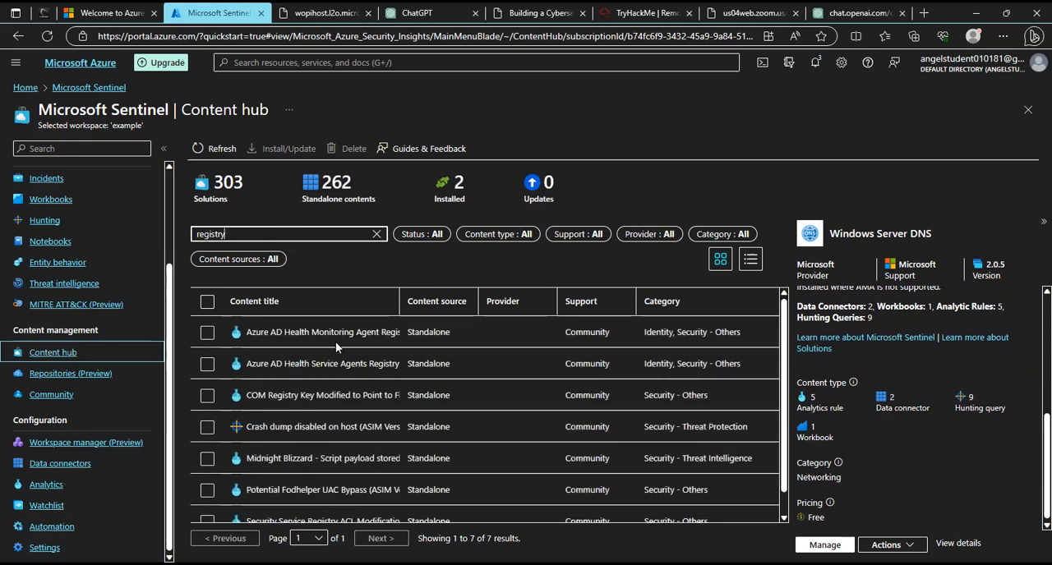
# Select the COM Registry Key and both Azure AD Health registry rules and install Azure AD Health Monitoring Agent Registry Keys Access.
pyautogui.scroll(-1, 343, 372)
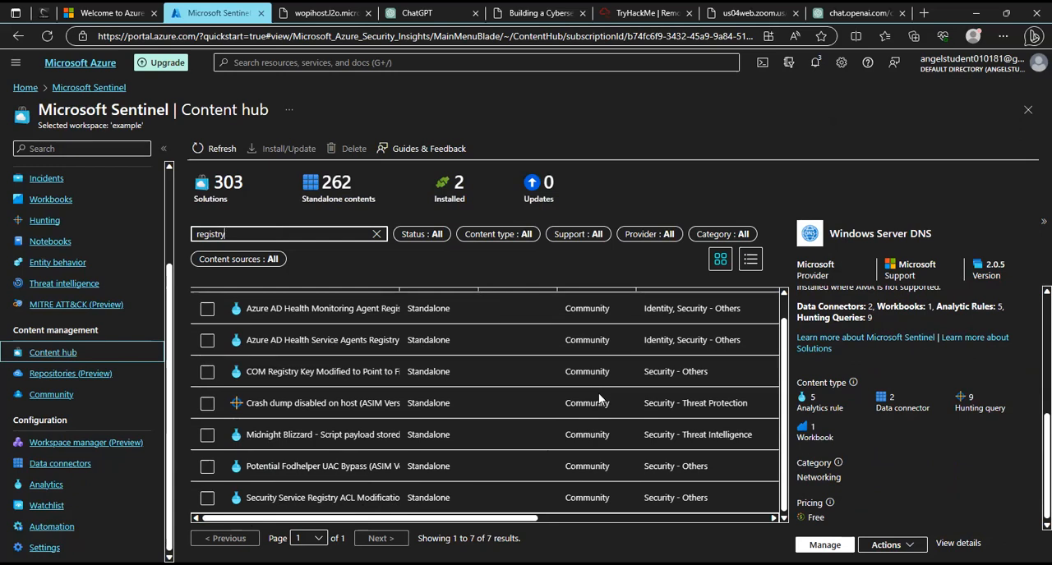
pyautogui.click(207, 371)
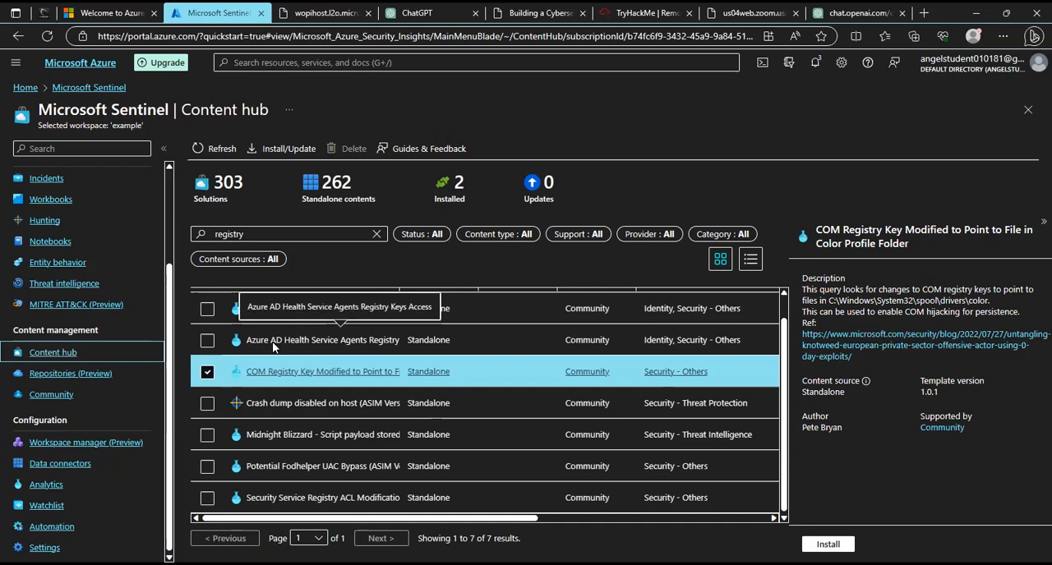
pyautogui.click(211, 348)
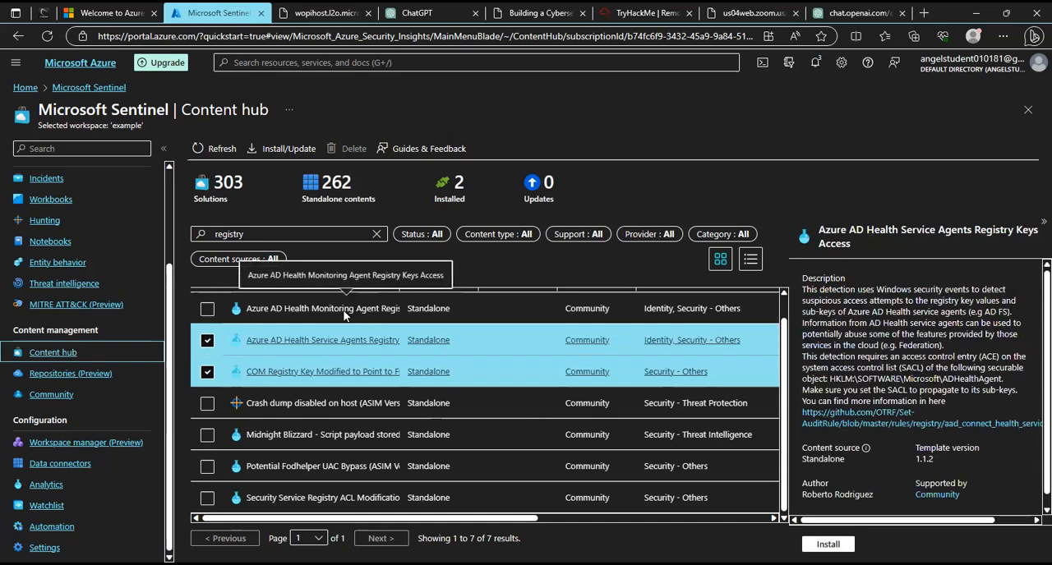
pyautogui.click(207, 309)
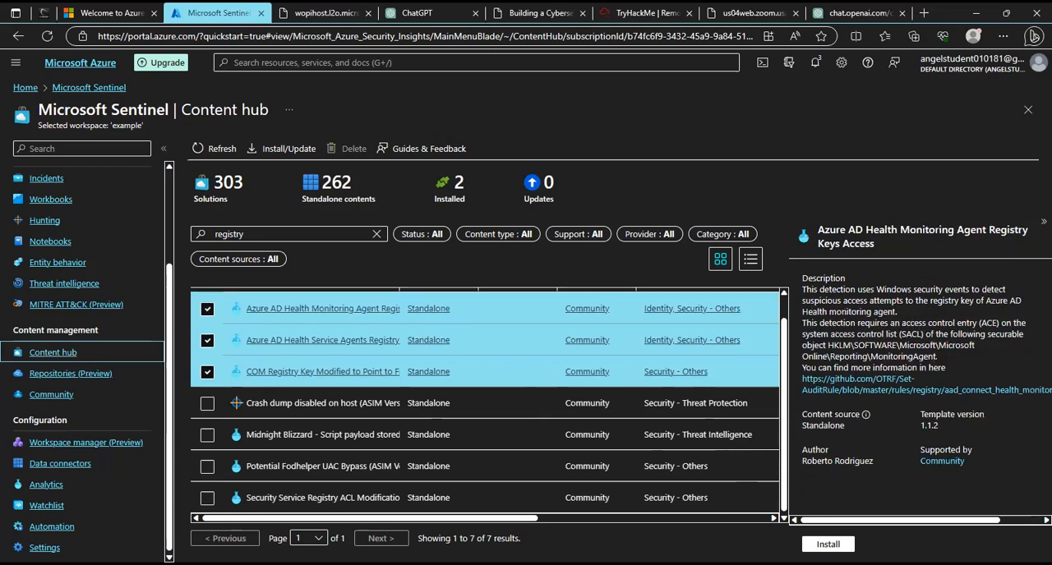
pyautogui.click(828, 544)
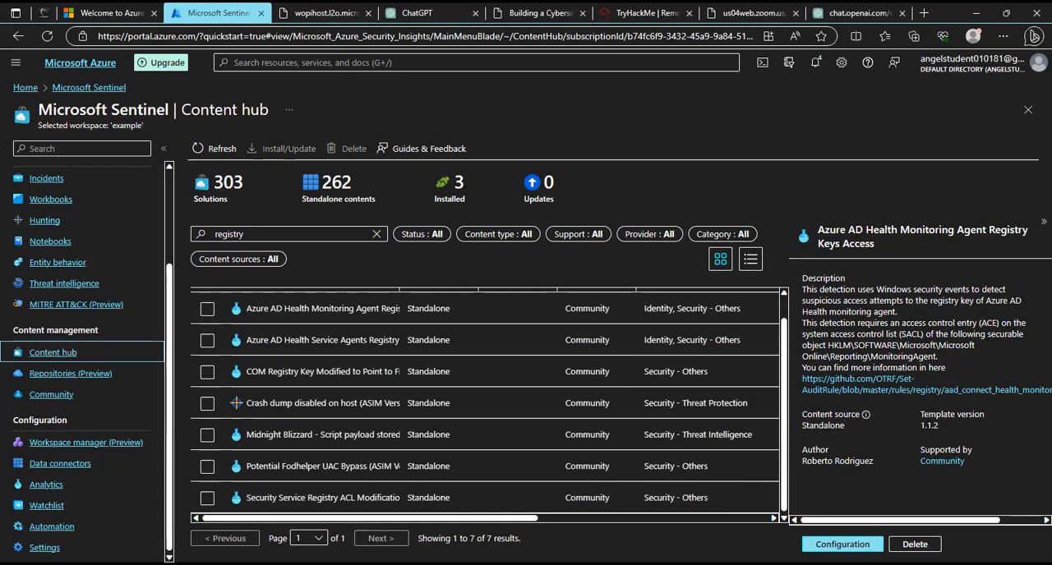
# Look at the installed registry rule's configuration among the analytics rule templates, close it and go to the workspace's data connectors.
pyautogui.click(842, 544)
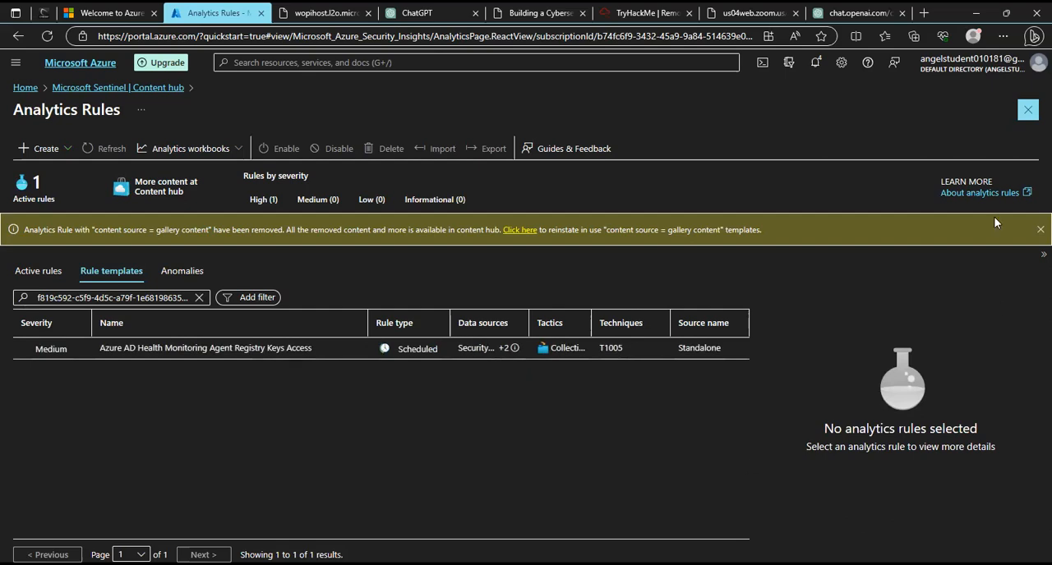
pyautogui.click(1027, 111)
pyautogui.scroll(3, 82, 254)
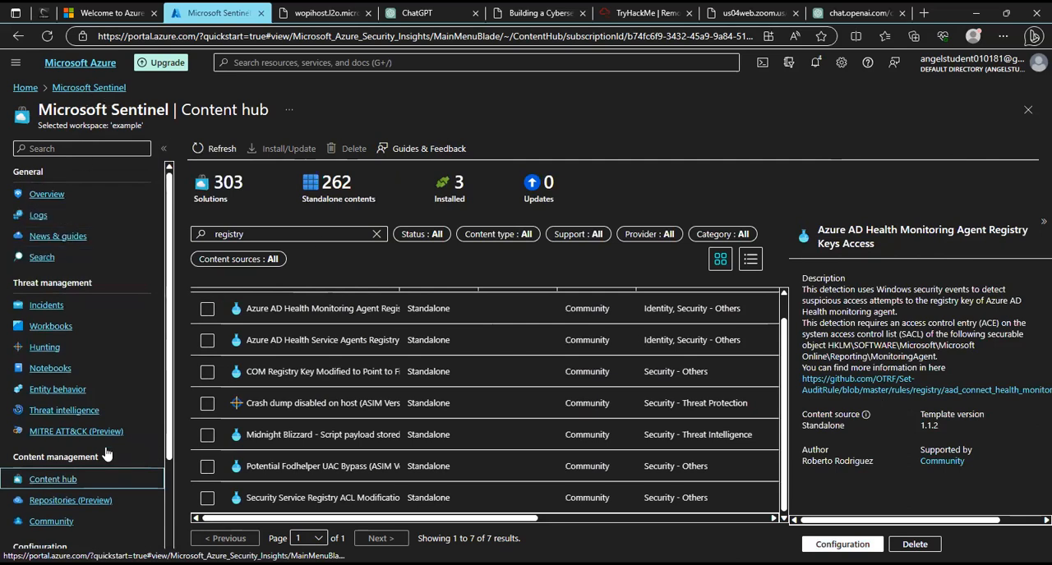
pyautogui.scroll(-3, 85, 466)
pyautogui.click(84, 465)
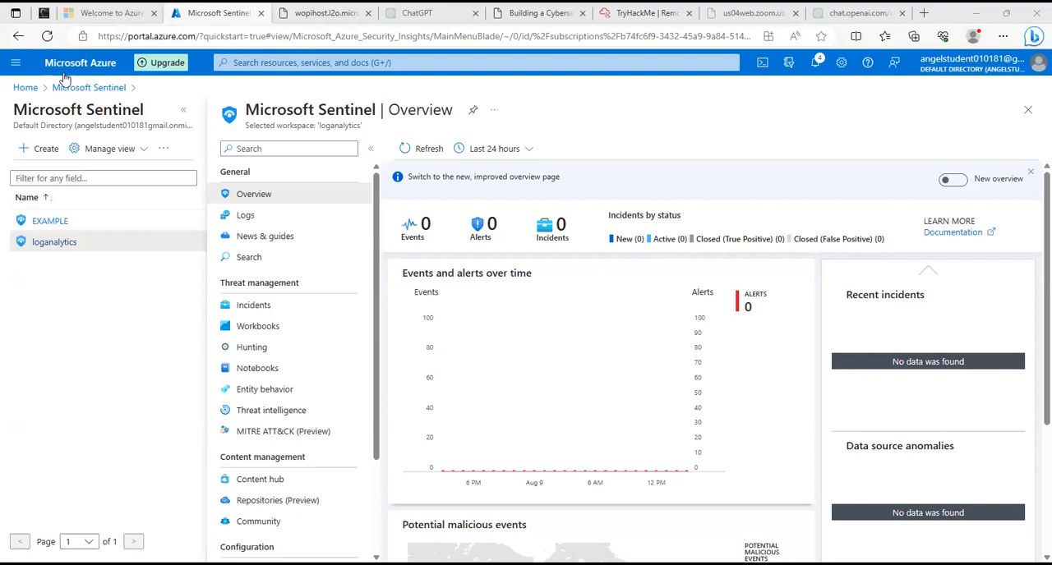
# Collapse the Sentinel workspace list and browse the loganalytics workspace's data connectors for Windows Security Events via AMA.
pyautogui.click(182, 113)
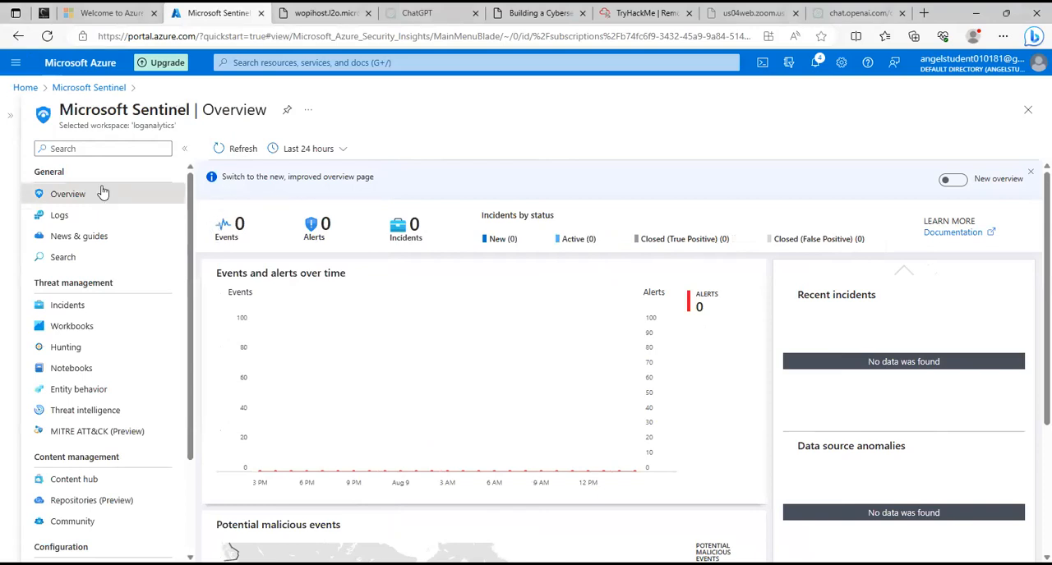
pyautogui.scroll(-1, 99, 415)
pyautogui.scroll(-2, 97, 412)
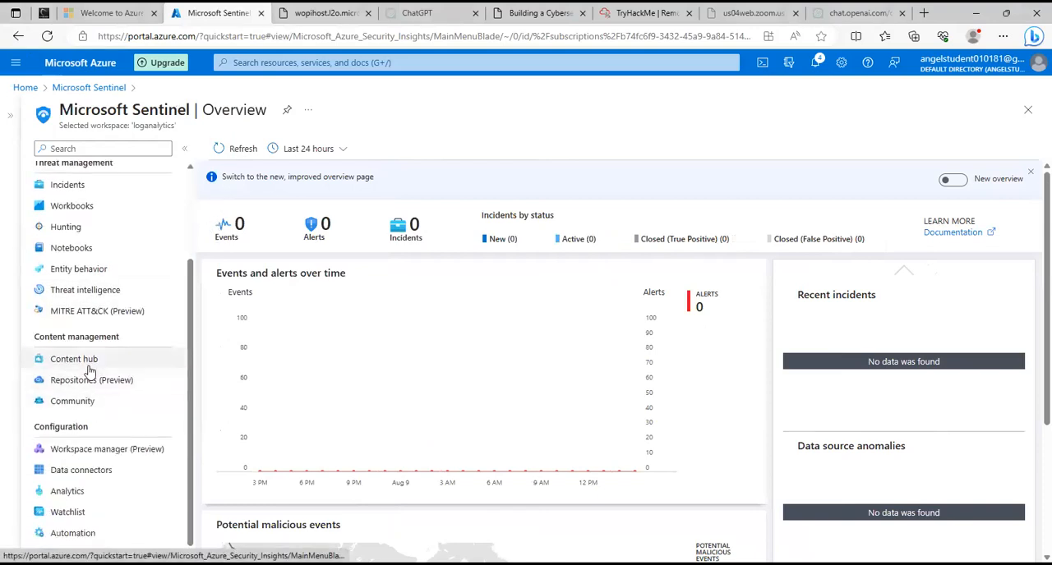
pyautogui.click(100, 465)
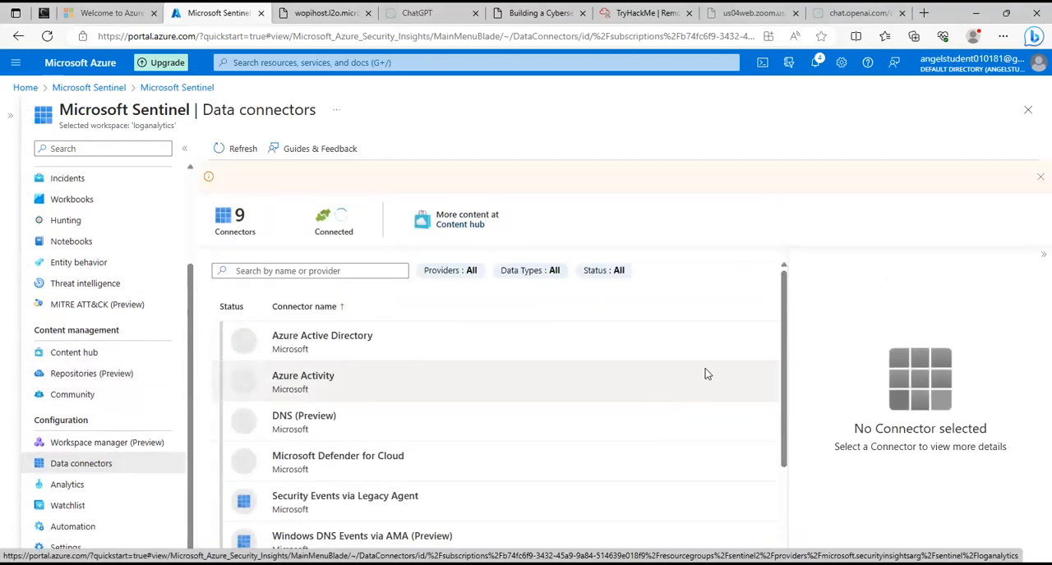
pyautogui.scroll(-1, 501, 362)
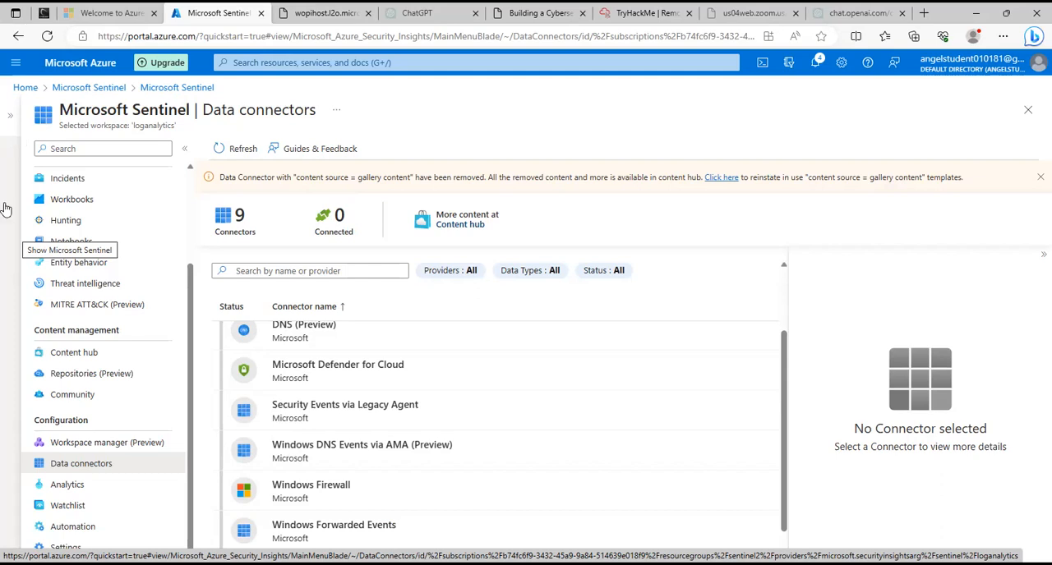
pyautogui.scroll(-1, 354, 435)
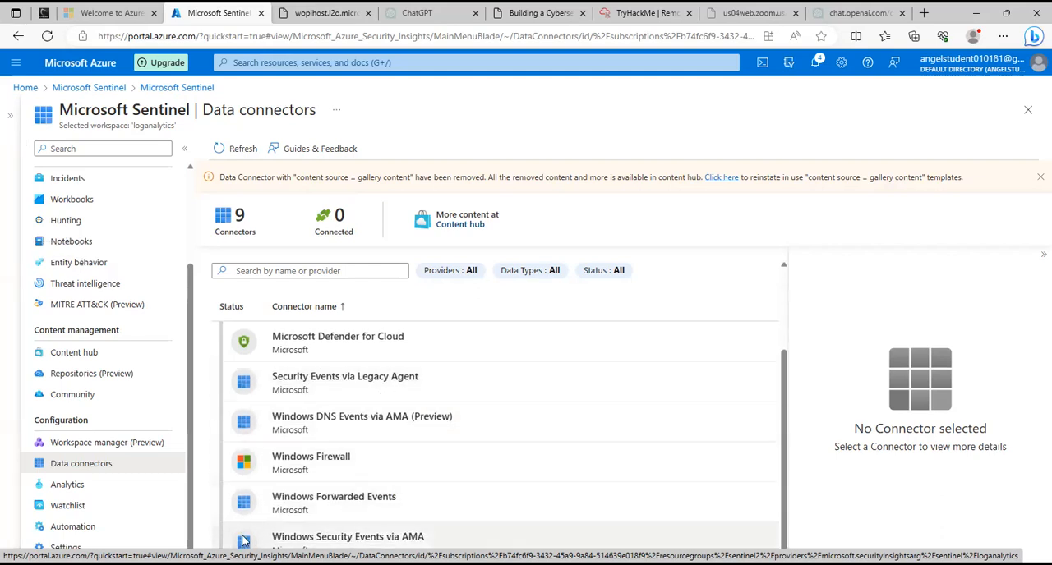
# Review the details and connector page of Windows Security Events via AMA and return to the data connectors.
pyautogui.click(250, 538)
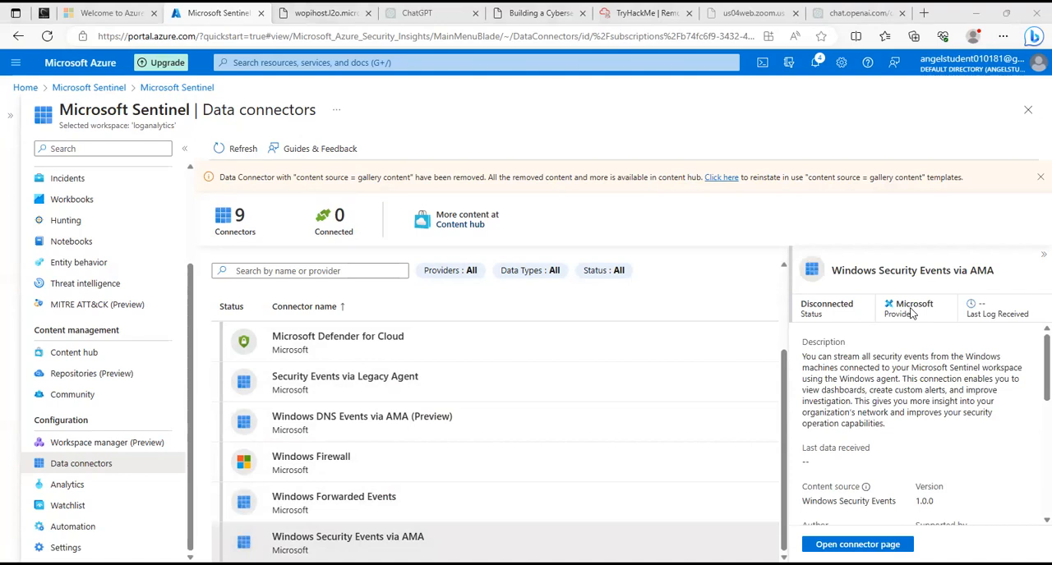
pyautogui.scroll(-3, 957, 440)
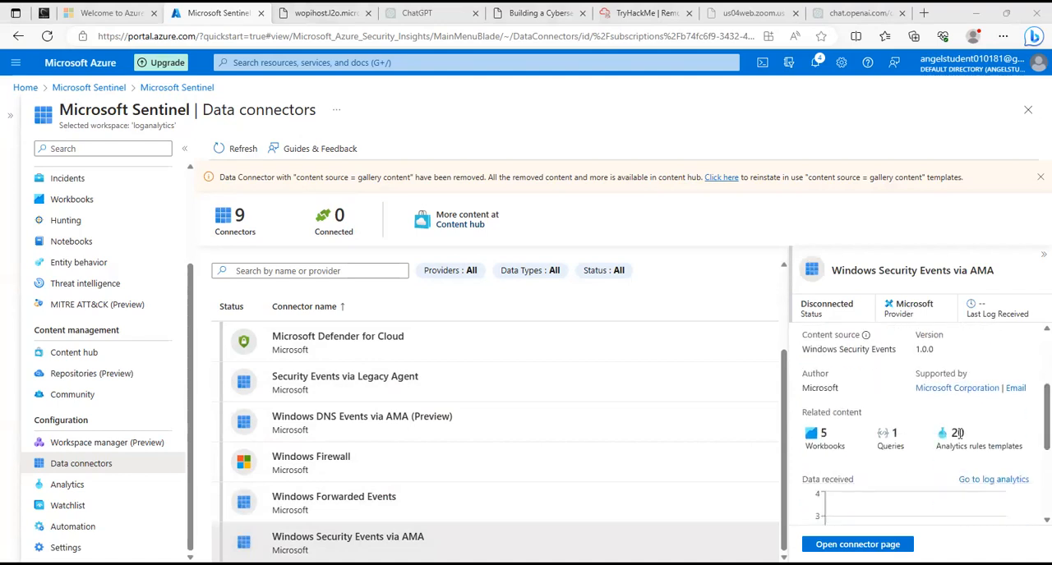
pyautogui.scroll(-3, 999, 417)
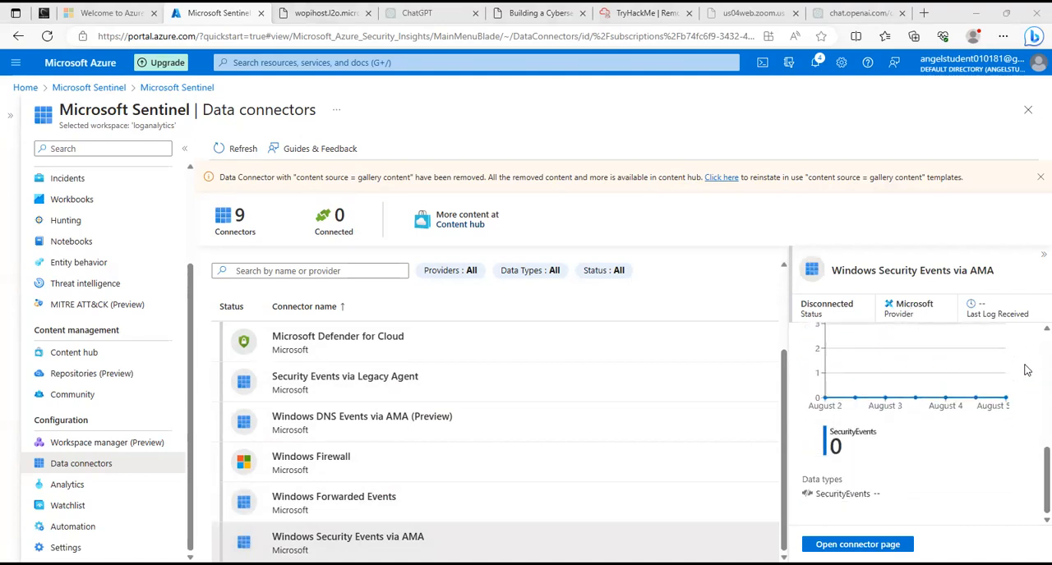
pyautogui.scroll(6, 1016, 369)
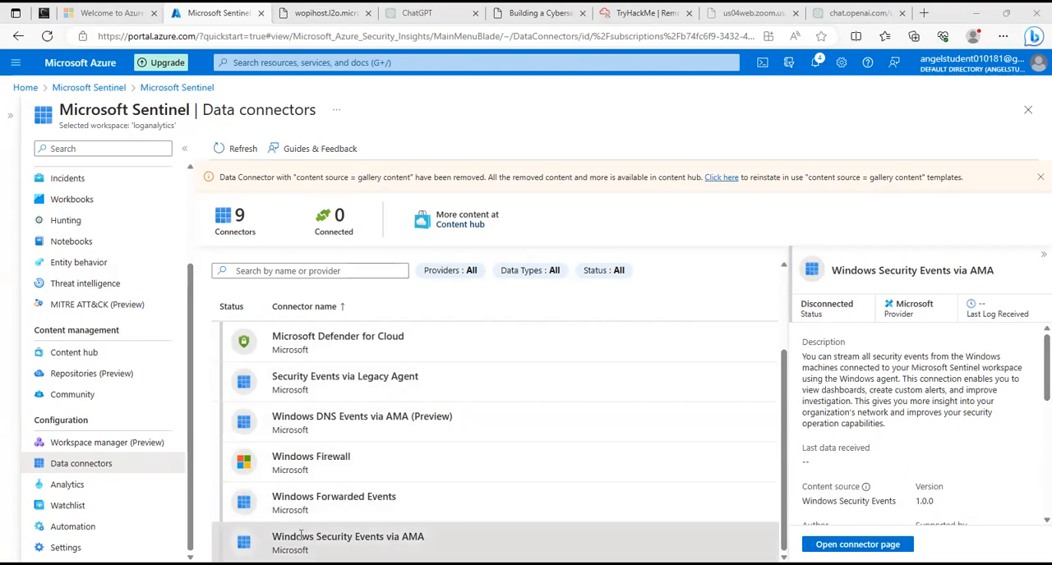
pyautogui.moveTo(312, 539); pyautogui.dragTo(298, 541)
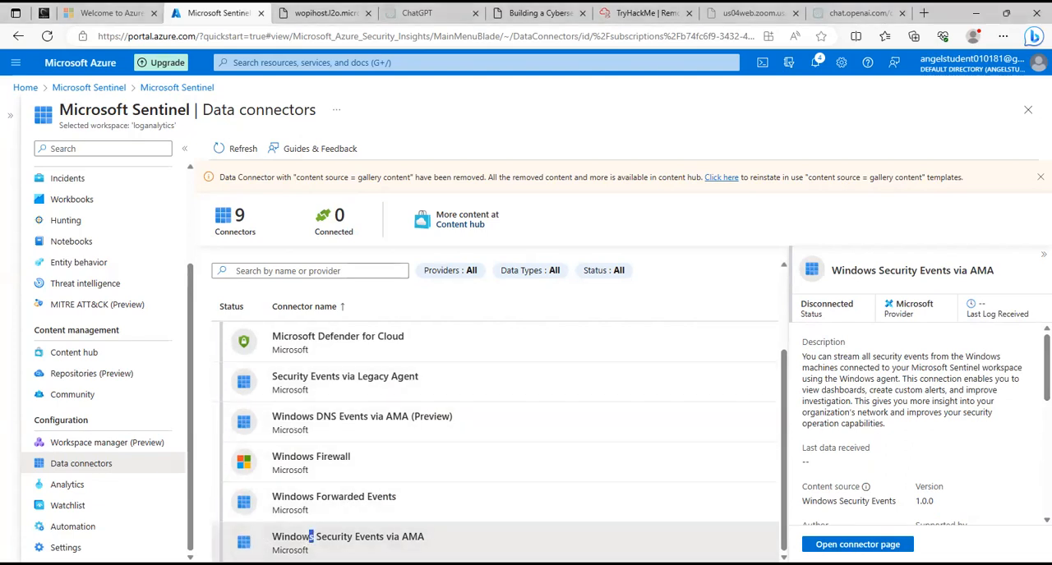
pyautogui.scroll(-2, 1031, 474)
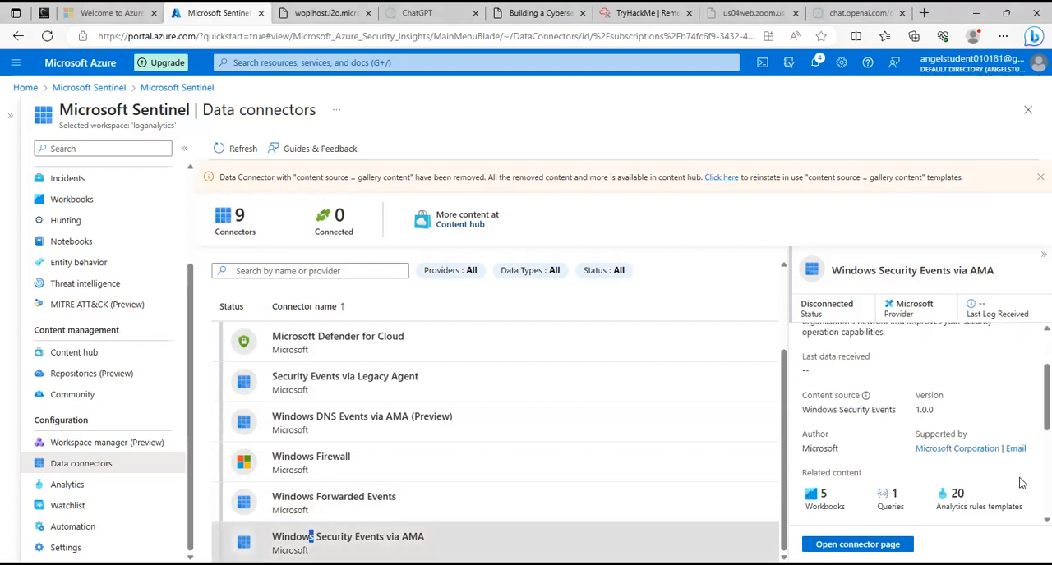
pyautogui.scroll(-2, 1031, 474)
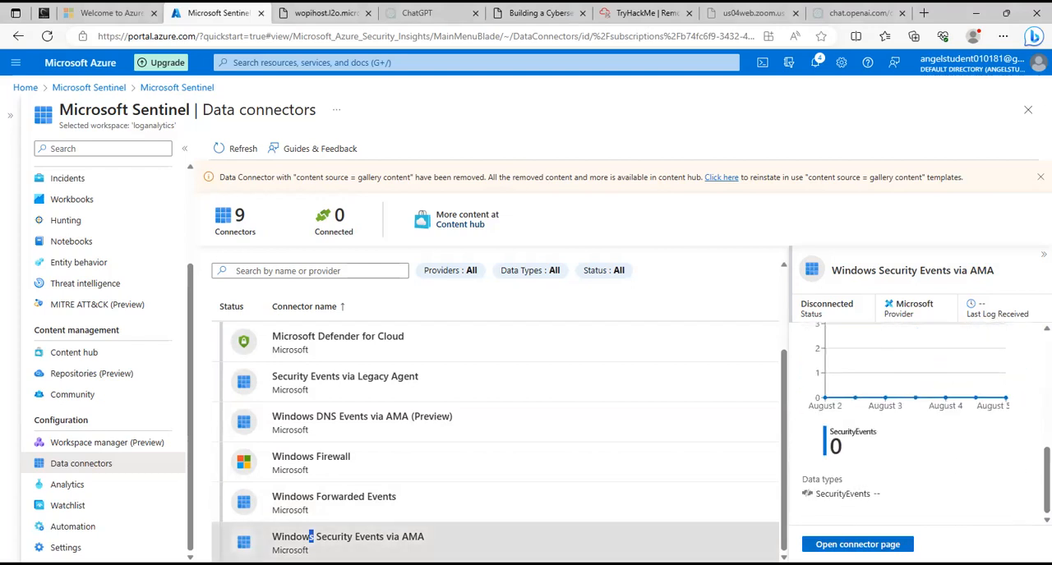
pyautogui.click(857, 544)
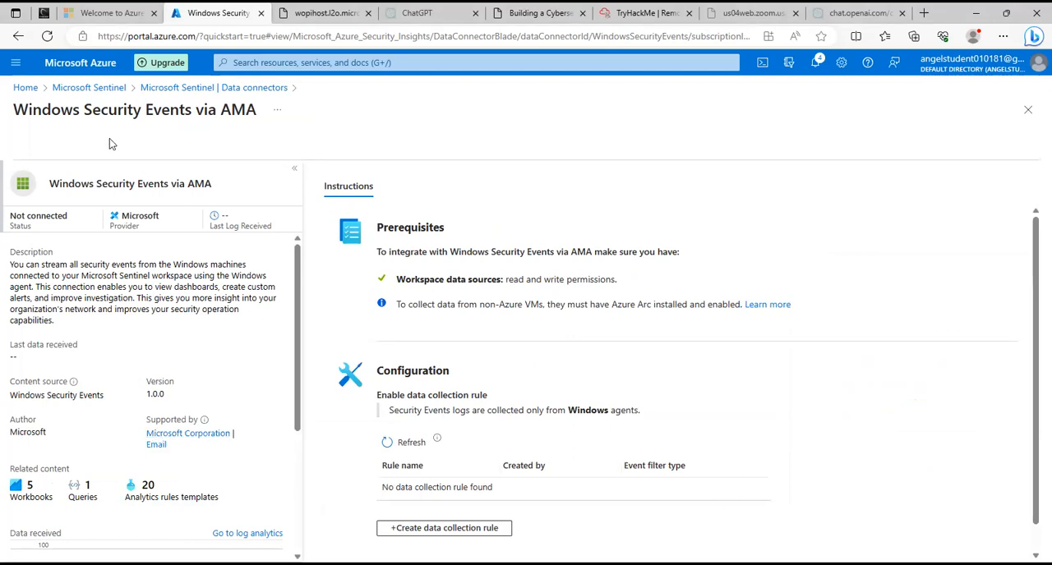
pyautogui.click(18, 39)
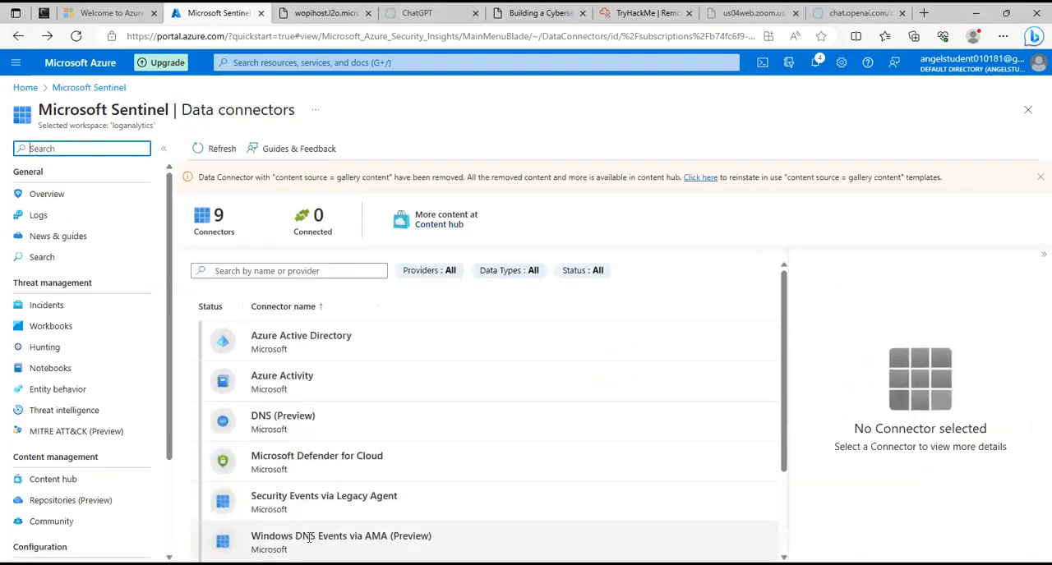
# Open the Windows Security Events via AMA connector page and start creating a data collection rule.
pyautogui.scroll(-1, 329, 493)
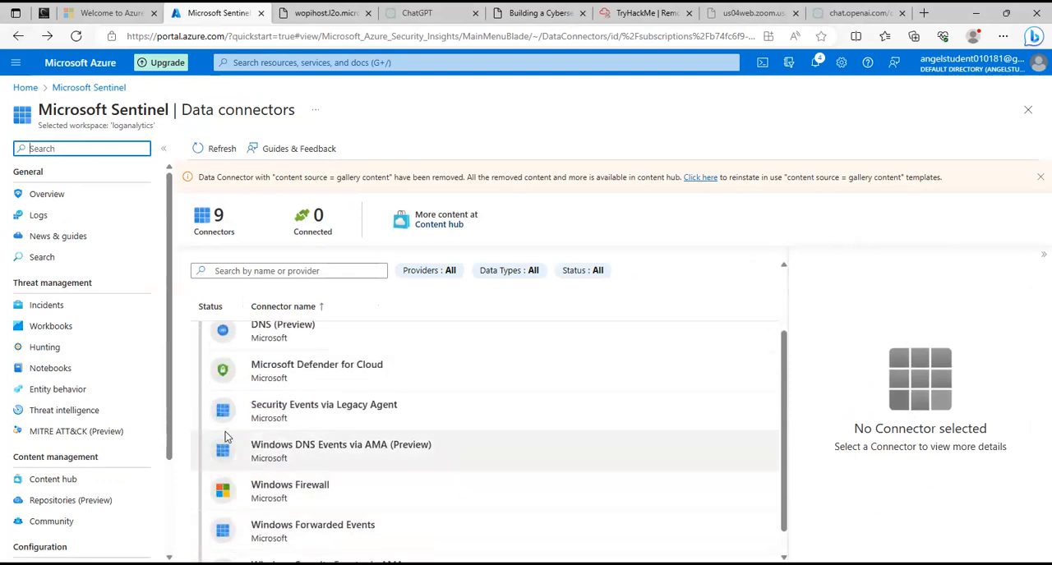
pyautogui.scroll(-1, 304, 489)
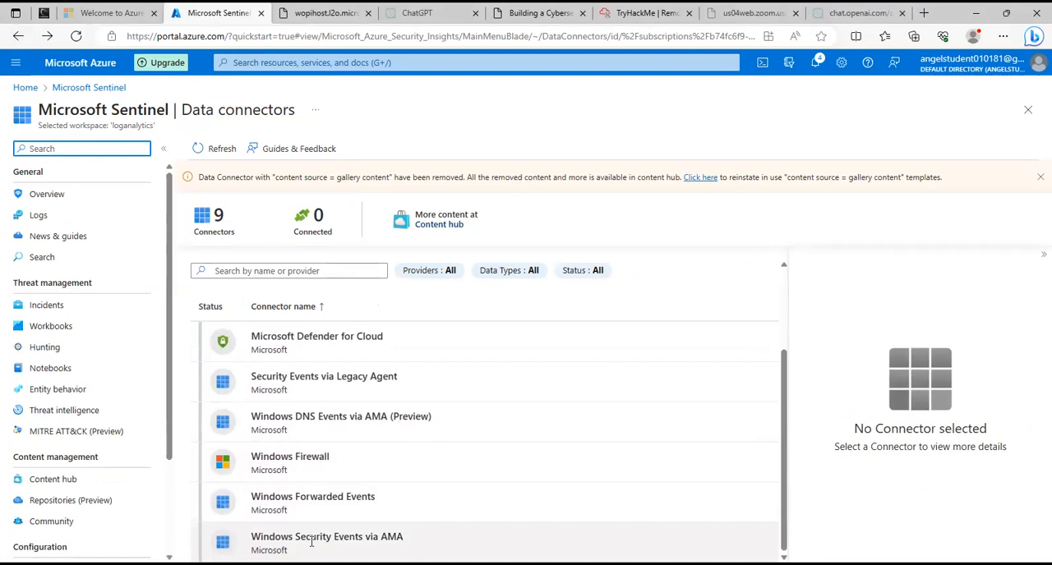
pyautogui.click(223, 543)
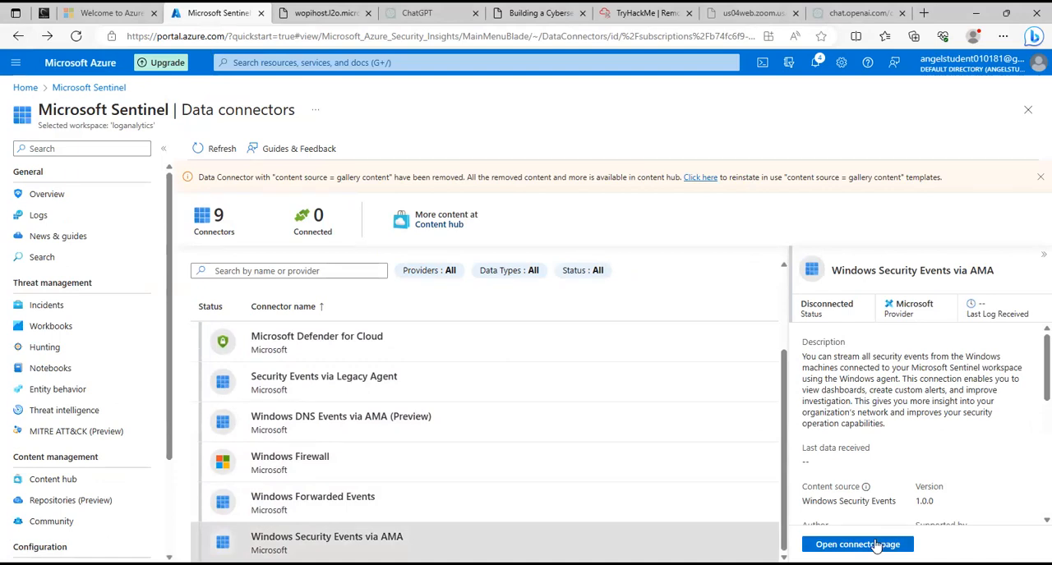
pyautogui.click(857, 545)
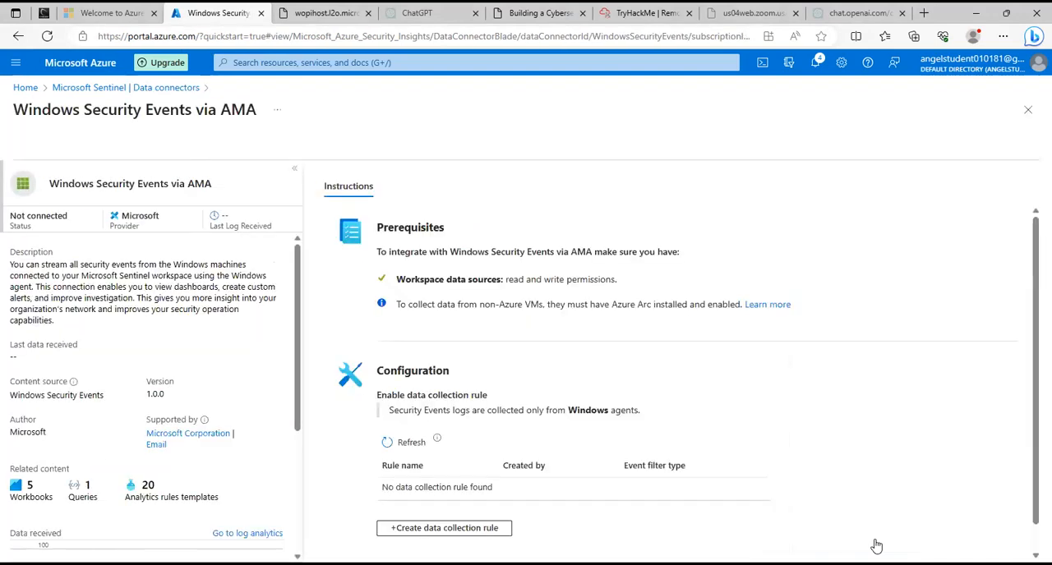
pyautogui.click(458, 531)
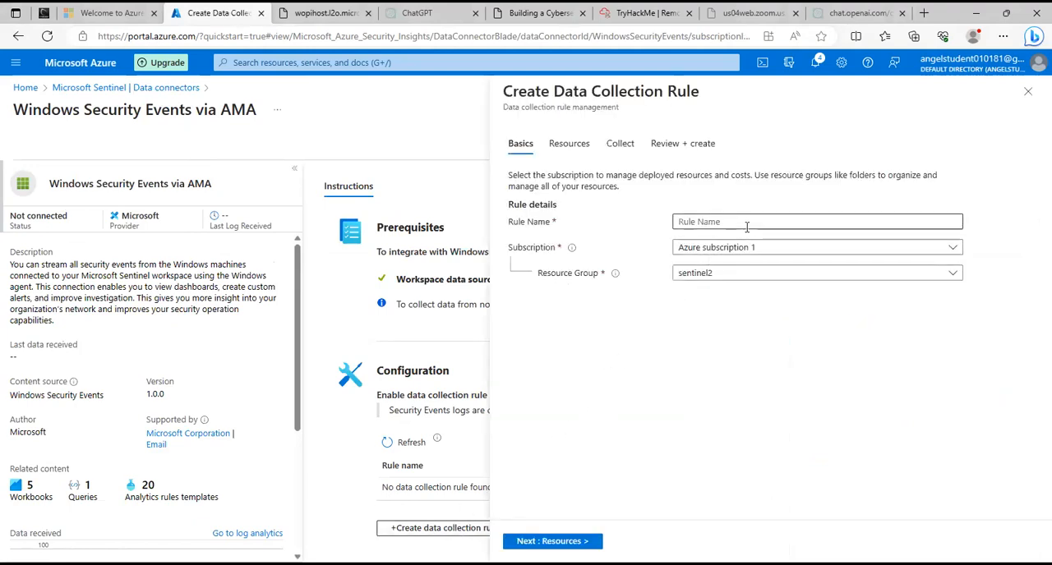
# Name the data collection rule securityE, keeping Azure subscription 1 and the sentinel2 resource group.
pyautogui.click(745, 221)
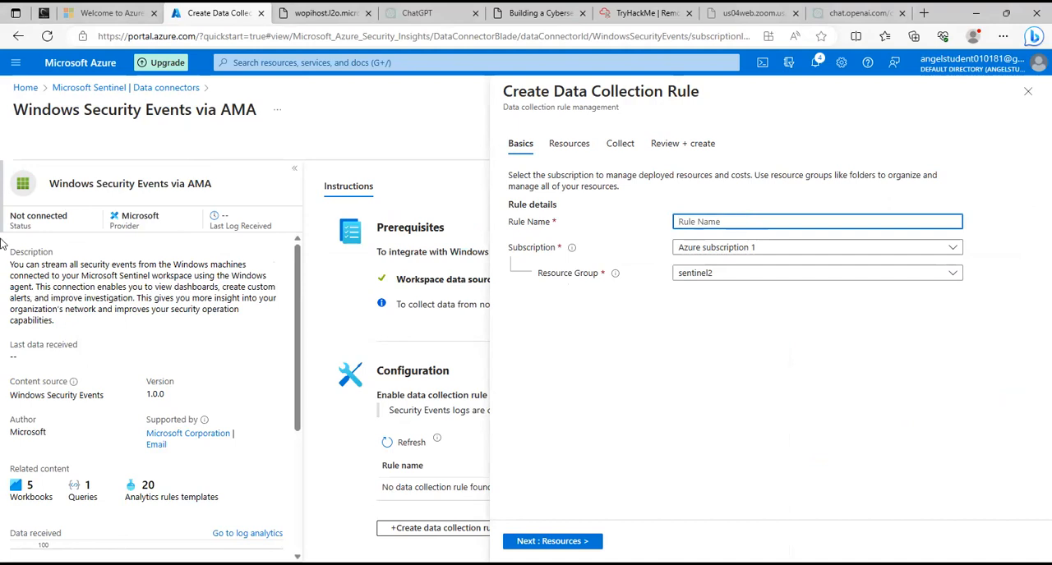
pyautogui.write('security')
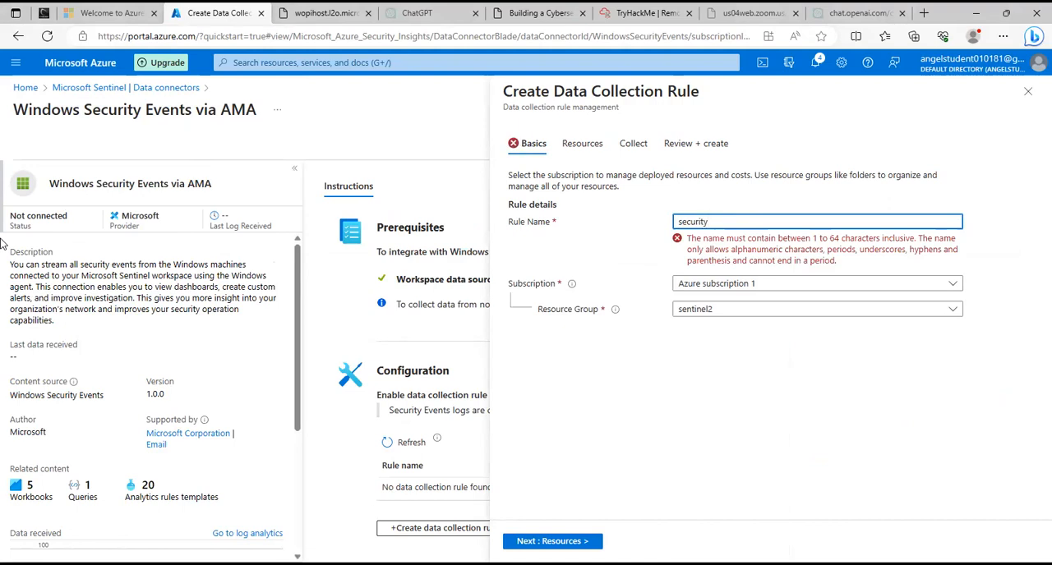
pyautogui.press('BackSpace')
pyautogui.write('E')
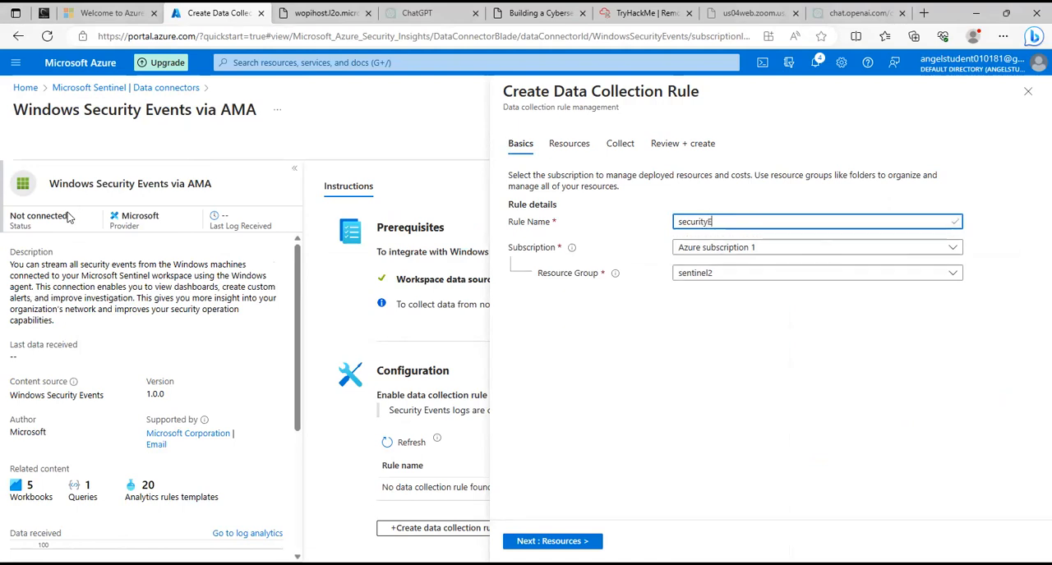
pyautogui.click(794, 251)
pyautogui.click(795, 252)
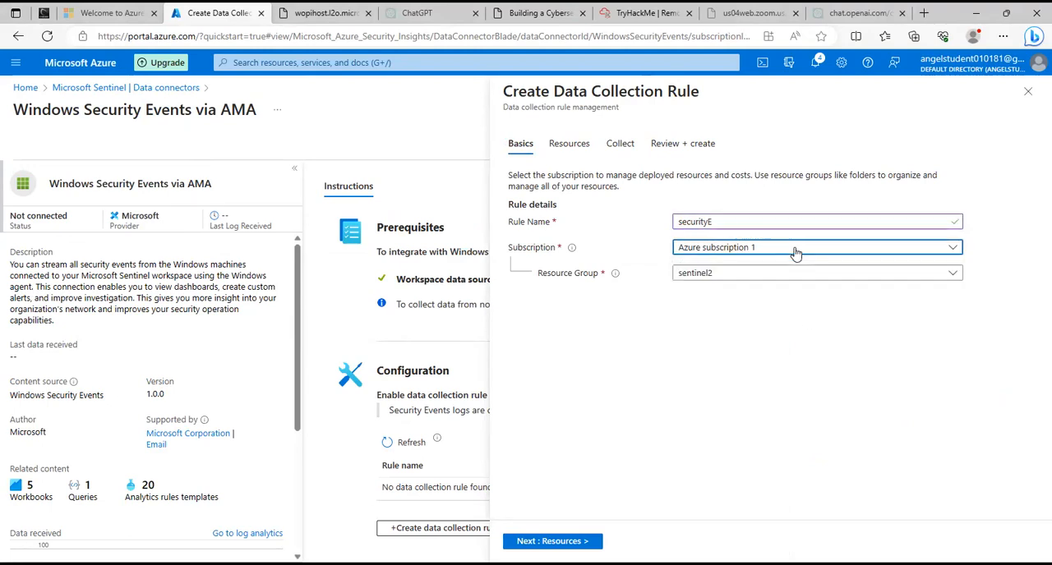
pyautogui.click(765, 273)
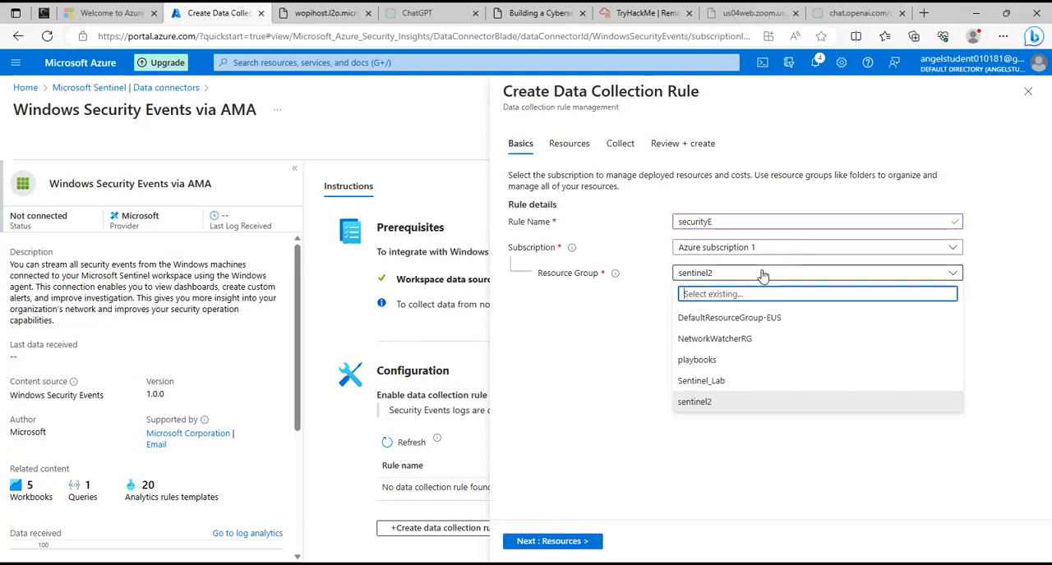
pyautogui.click(763, 276)
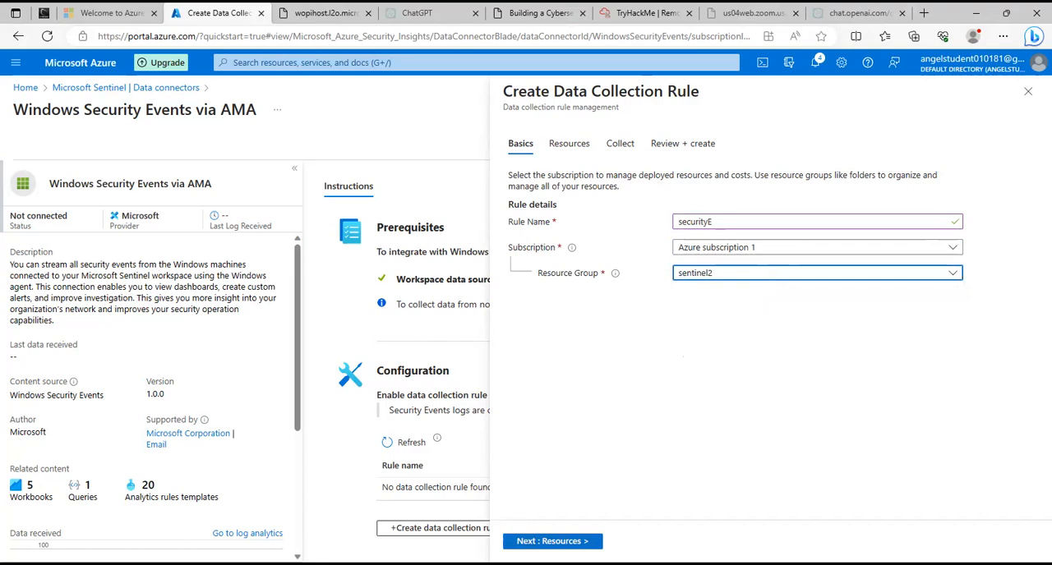
# Add only the Sentinelvm virtual machine from the Sentinel_Lab resource group as the data collection rule's resource.
pyautogui.click(521, 540)
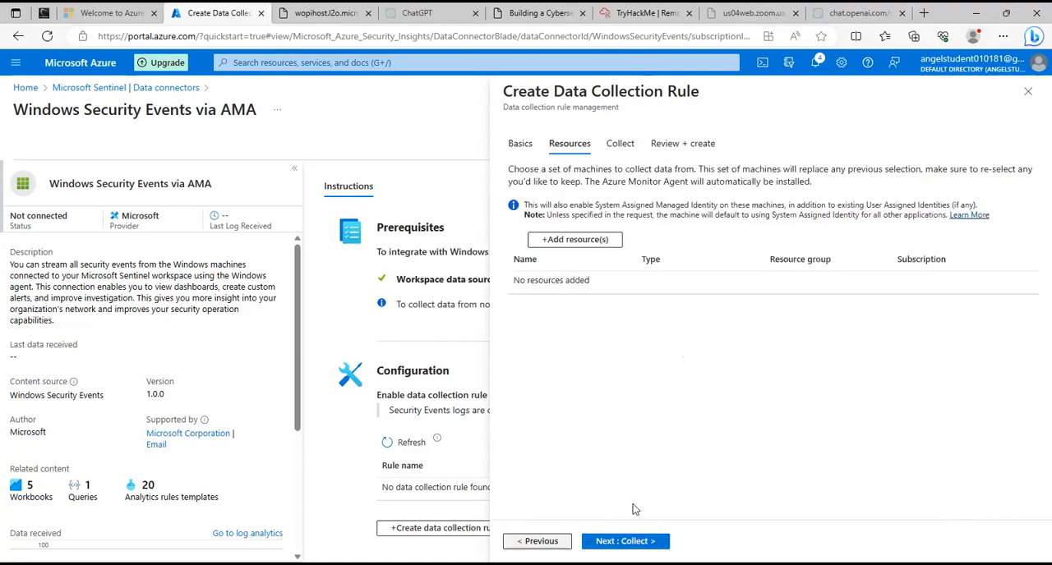
pyautogui.click(581, 240)
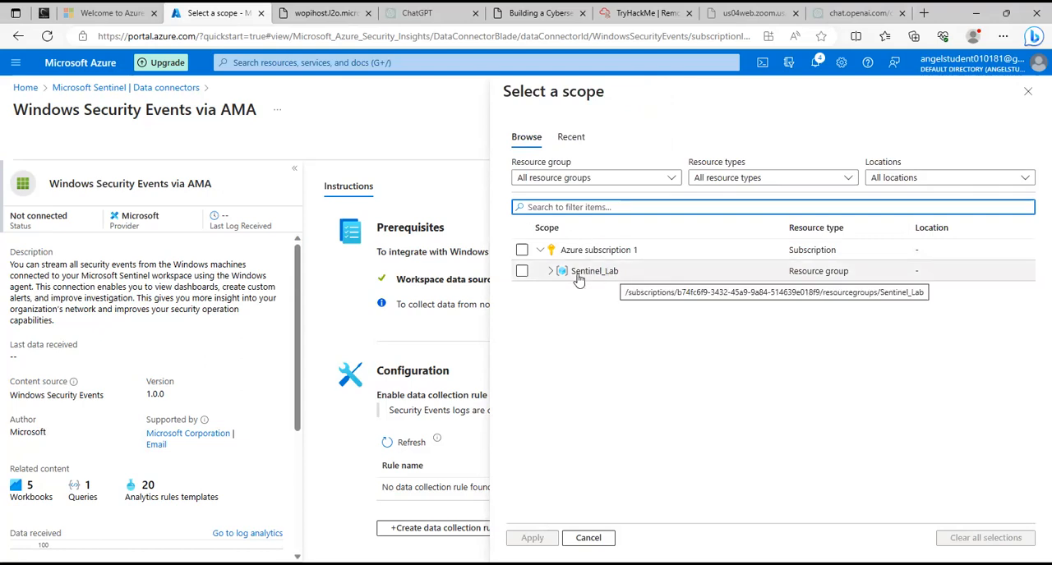
pyautogui.click(551, 273)
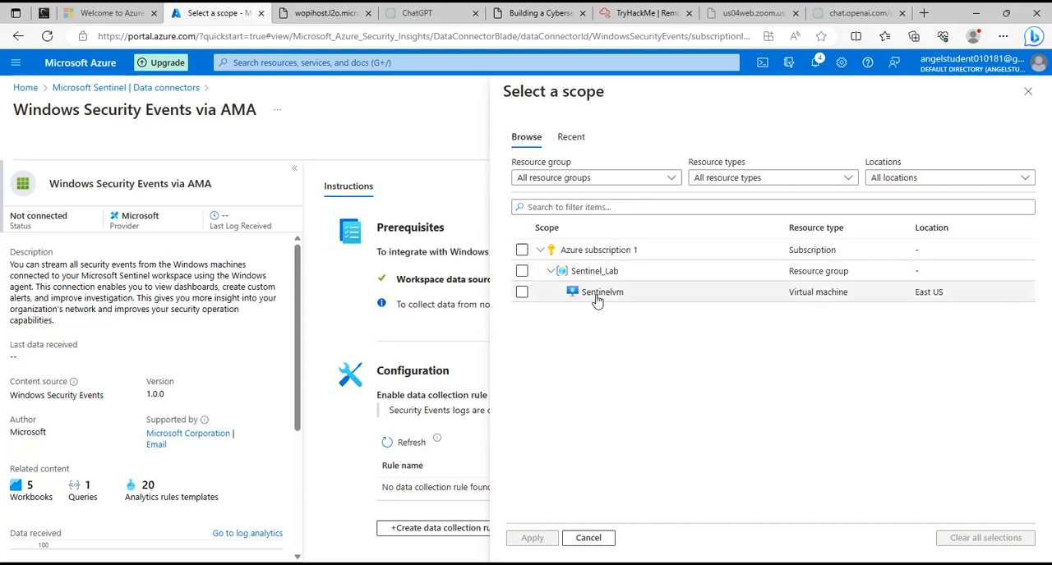
pyautogui.click(521, 292)
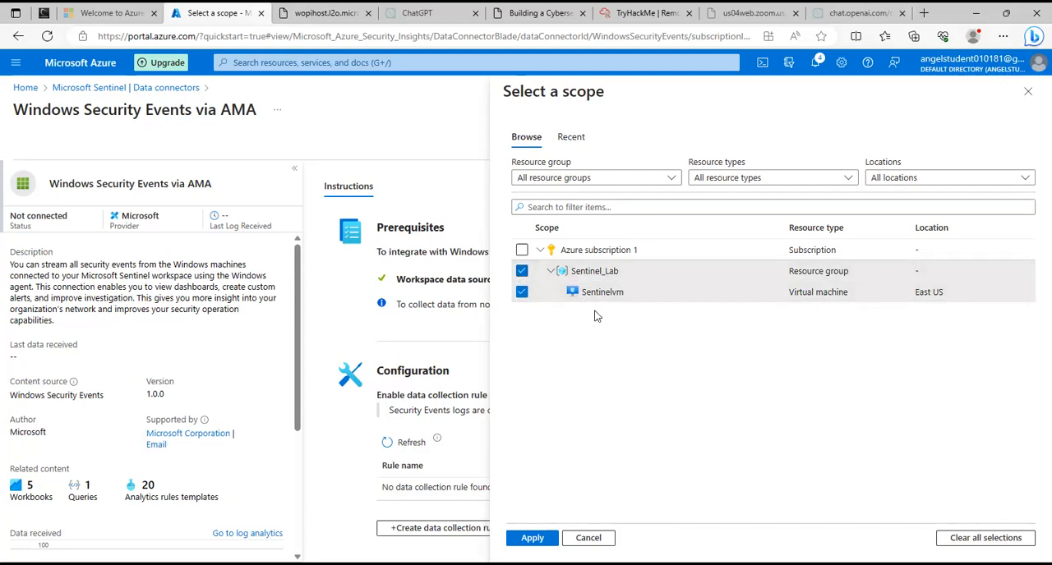
pyautogui.click(521, 271)
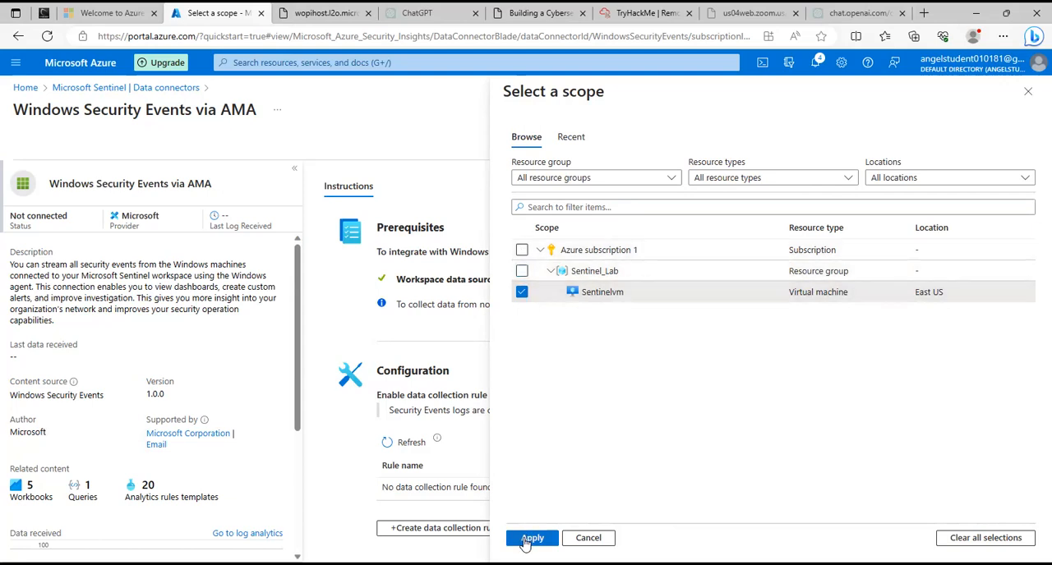
pyautogui.click(535, 538)
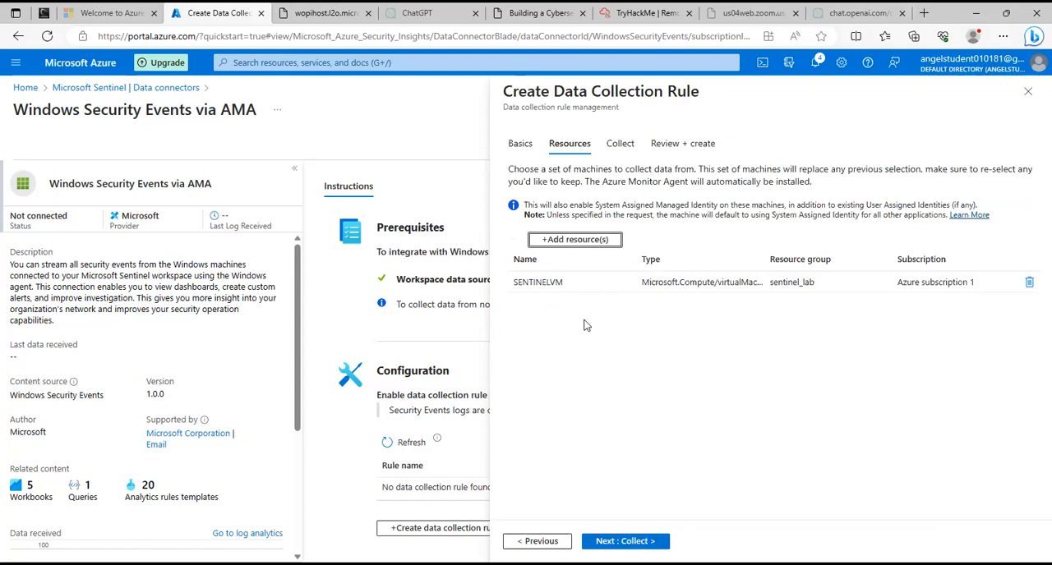
# Review the rule's basics, resources and collection settings, and reapply the Sentinelvm scope selection.
pyautogui.click(538, 541)
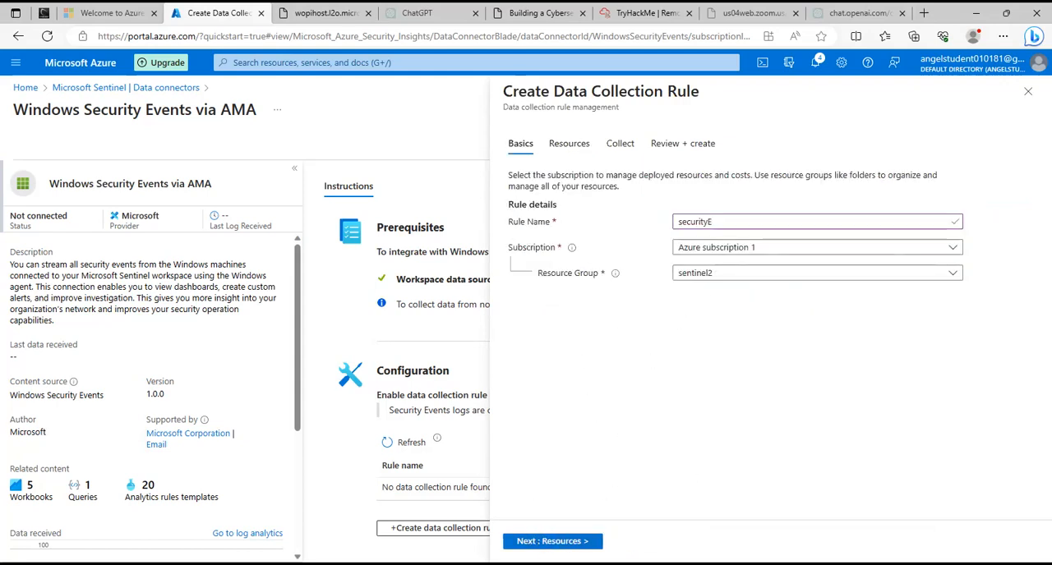
pyautogui.click(552, 541)
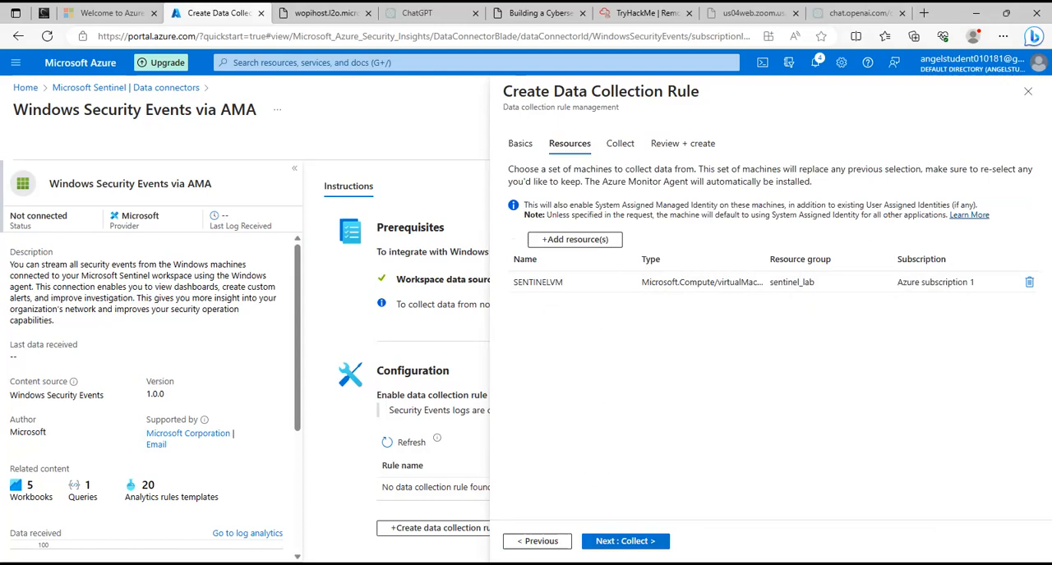
pyautogui.click(626, 542)
pyautogui.click(538, 542)
pyautogui.click(537, 541)
pyautogui.click(545, 541)
pyautogui.click(584, 240)
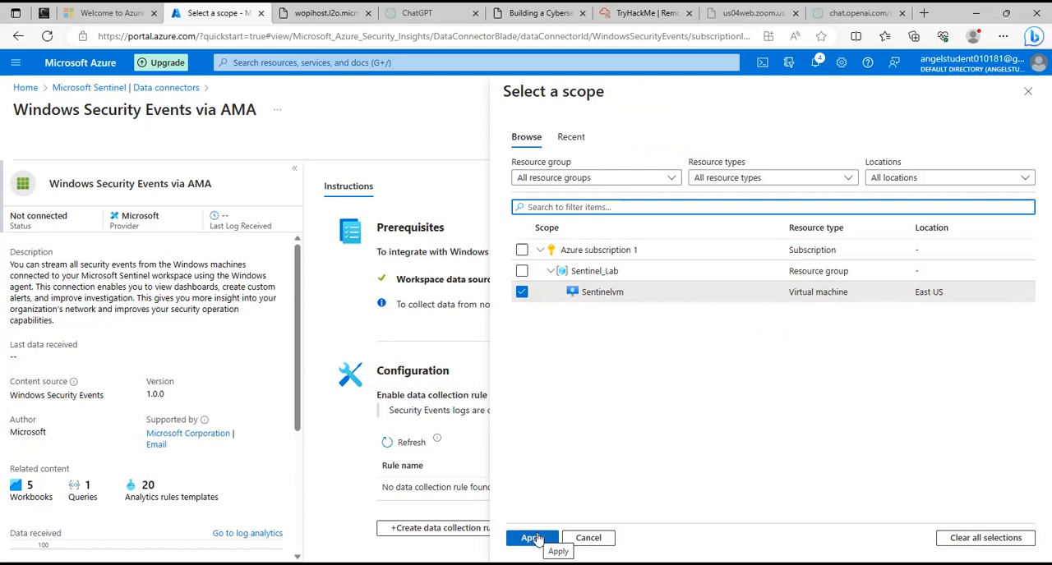
pyautogui.click(532, 539)
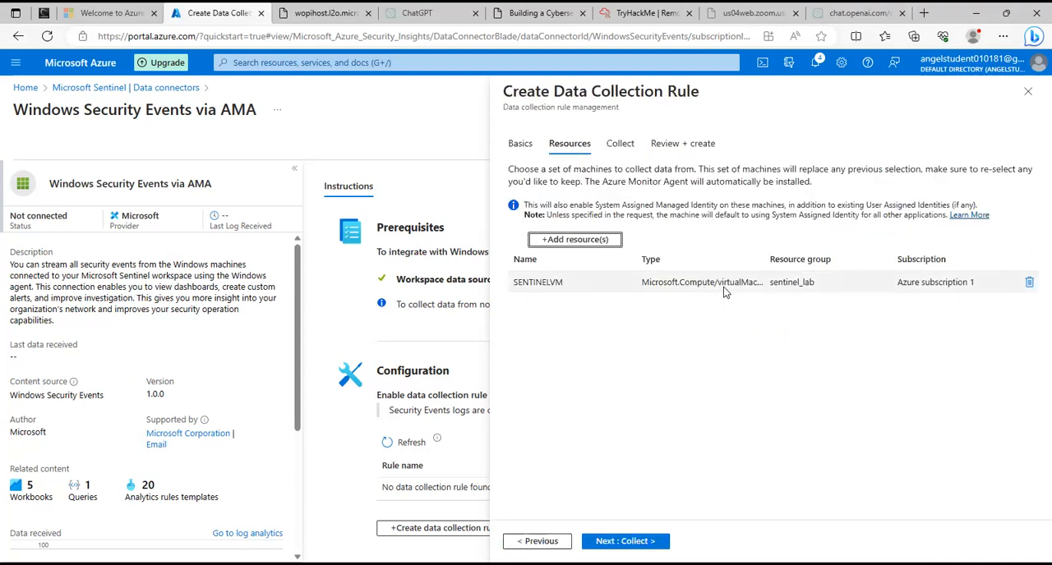
# Set the rule to stream All Security Events and create the data collection rule.
pyautogui.click(628, 543)
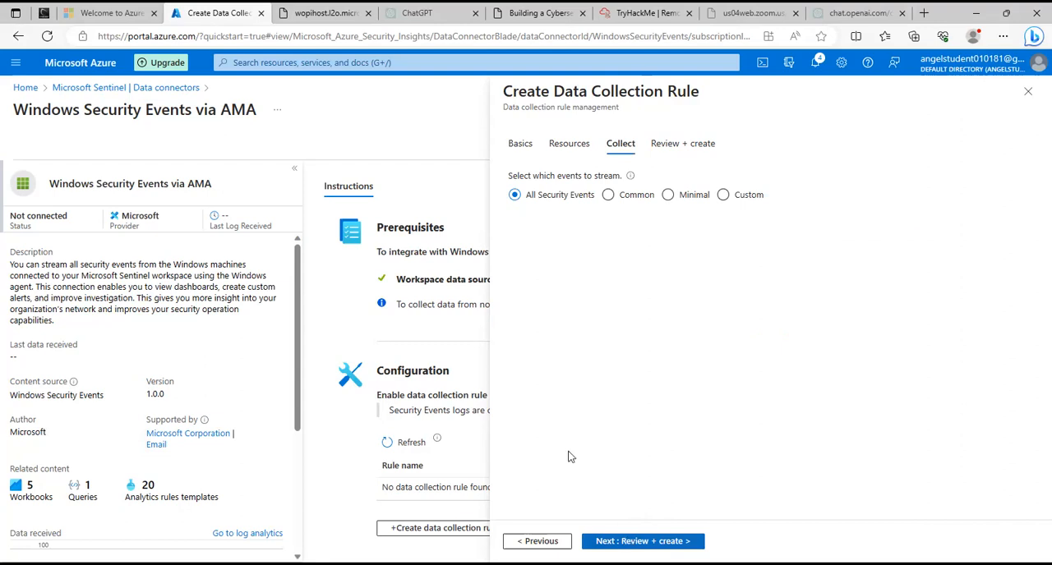
pyautogui.click(607, 196)
pyautogui.click(515, 196)
pyautogui.click(669, 544)
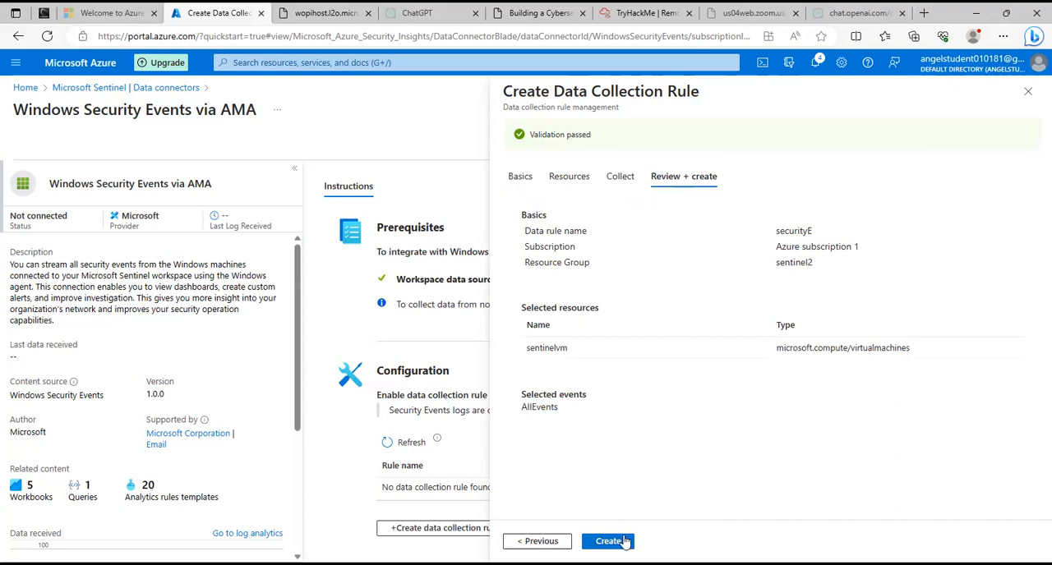
pyautogui.click(624, 541)
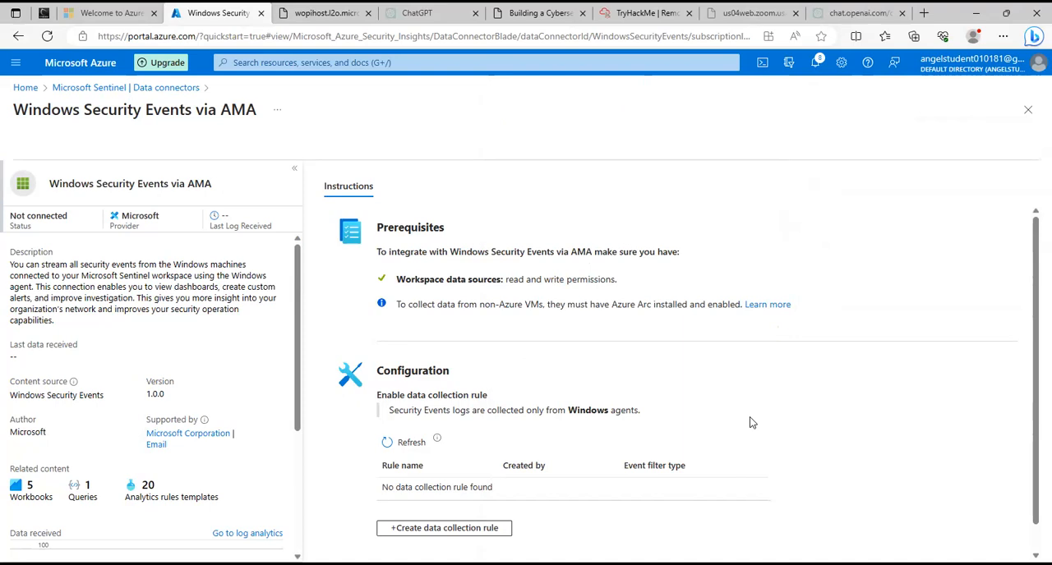
# Check the connector's configuration for the new data collection rule and reload the page.
pyautogui.scroll(-1, 751, 427)
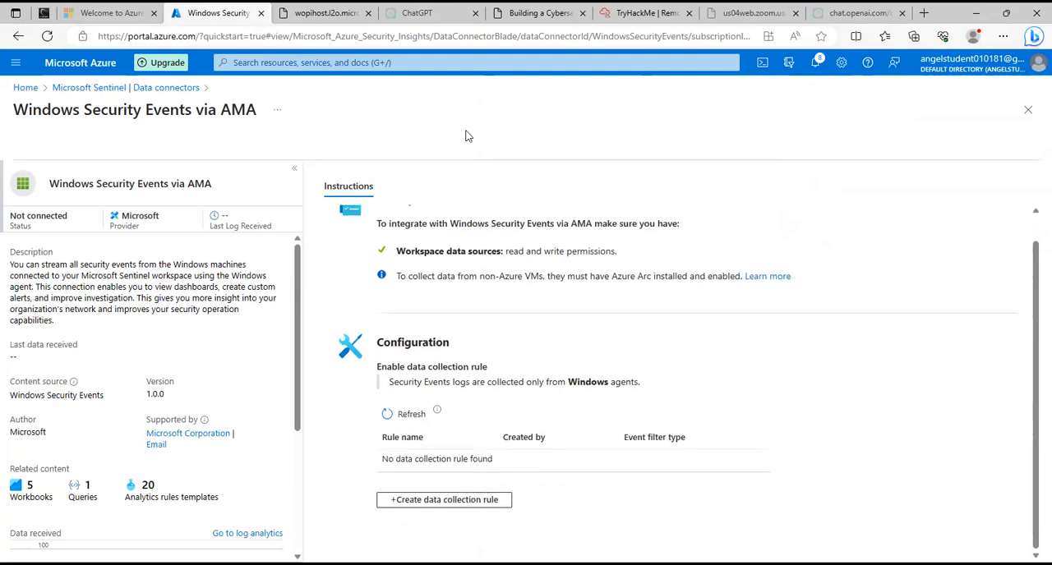
pyautogui.click(49, 37)
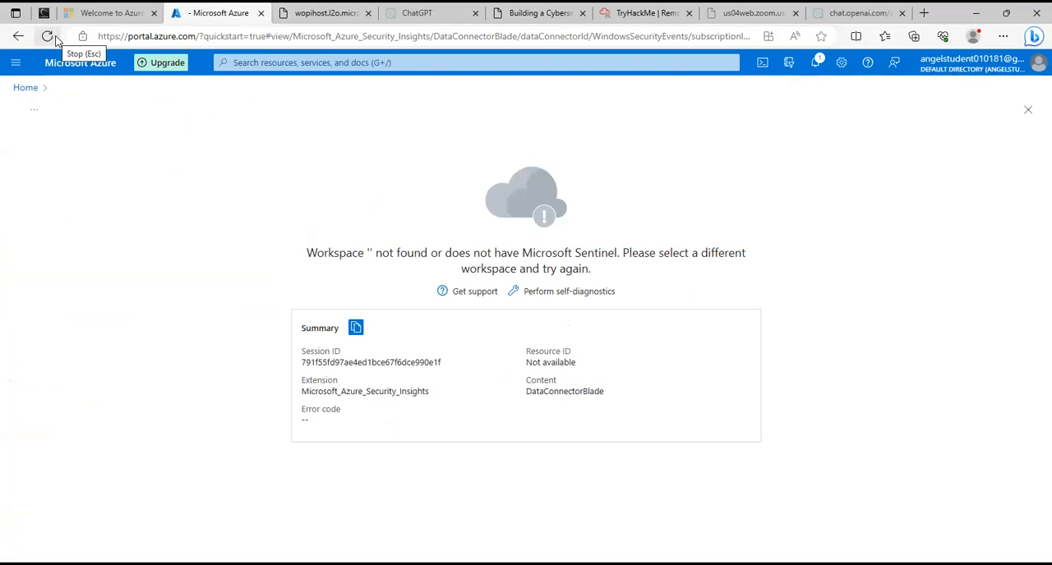
pyautogui.click(49, 37)
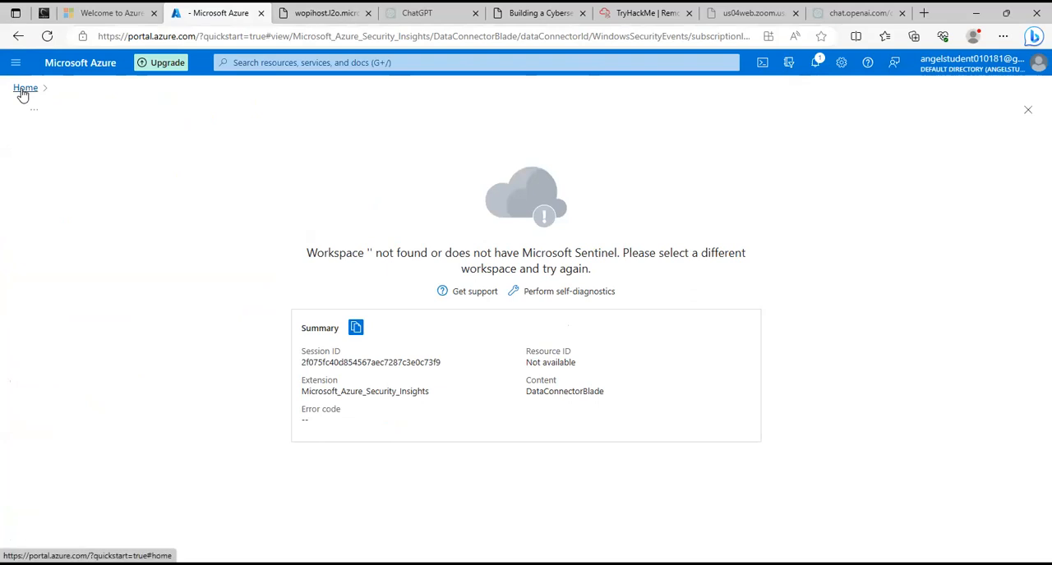
# Reopen the loganalytics workspace in Microsoft Sentinel from the portal home and browse its data connectors.
pyautogui.click(24, 88)
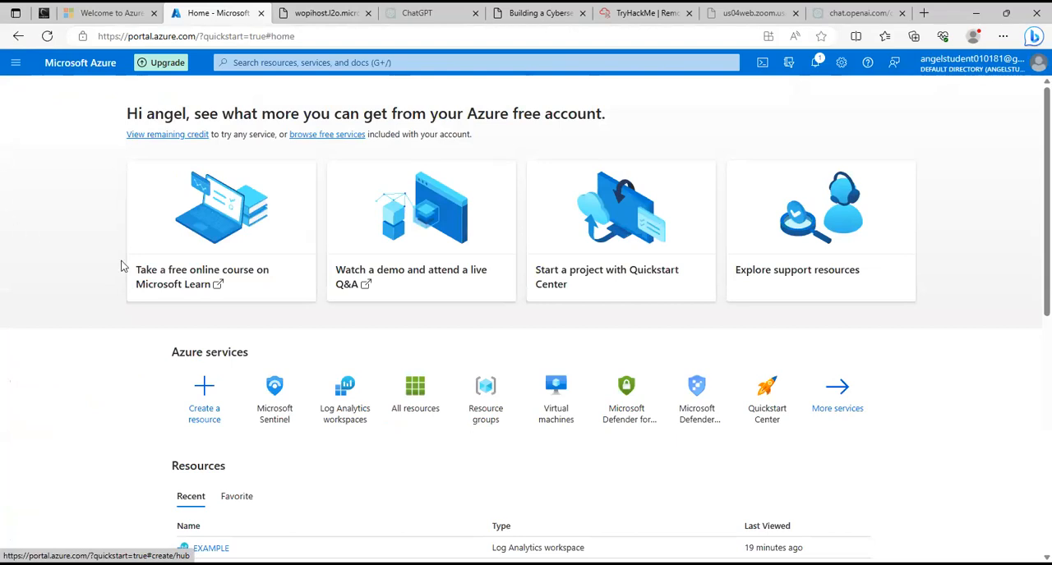
pyautogui.moveTo(288, 404)
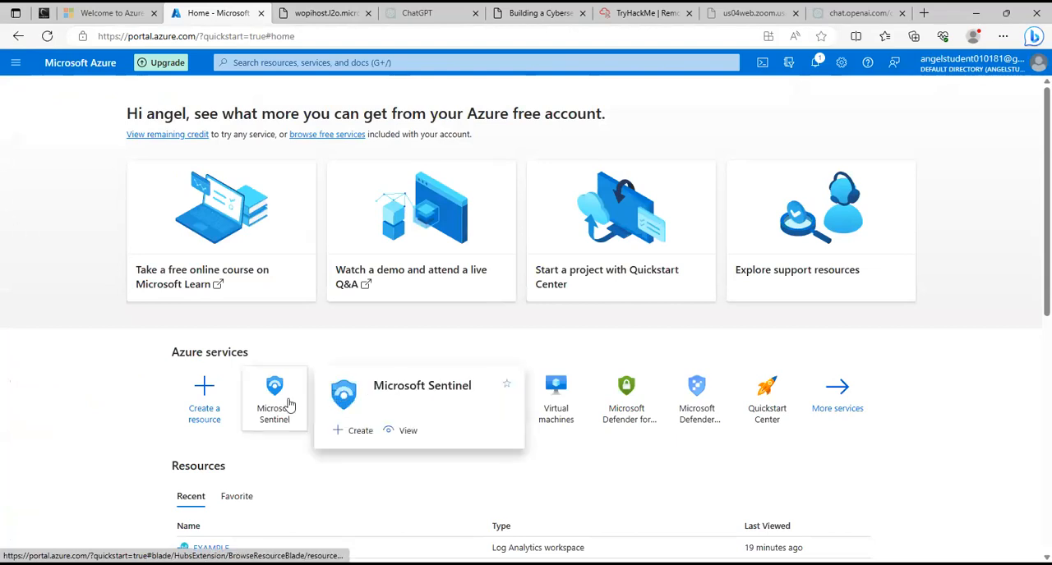
pyautogui.click(283, 401)
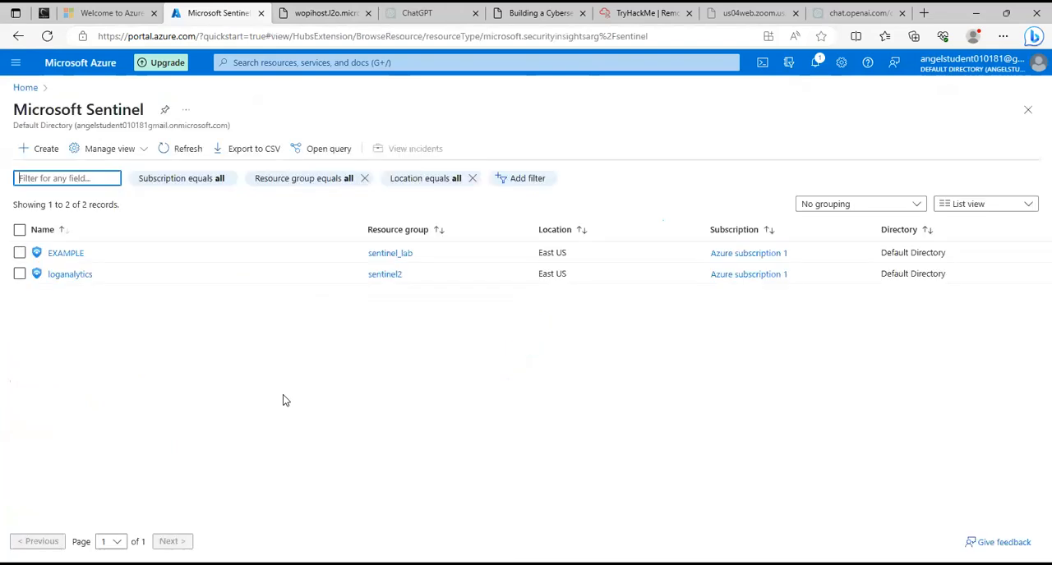
pyautogui.click(53, 276)
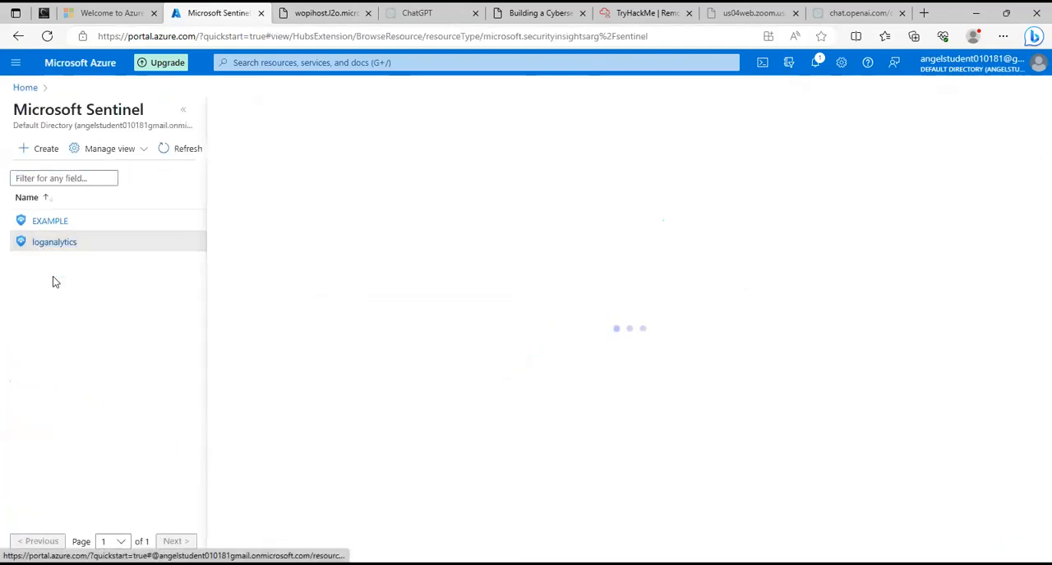
pyautogui.click(182, 111)
pyautogui.scroll(-3, 94, 411)
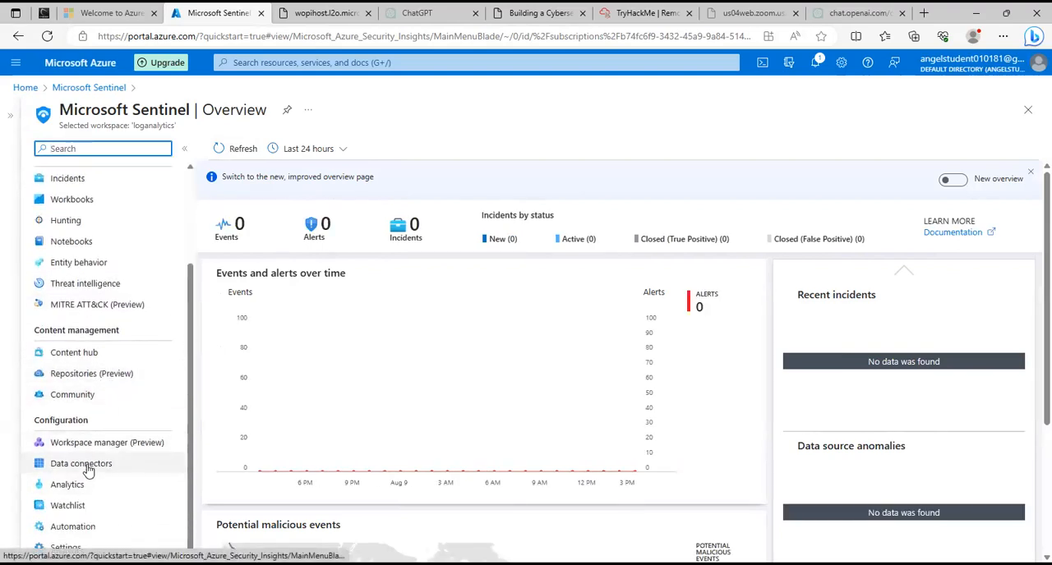
pyautogui.click(87, 466)
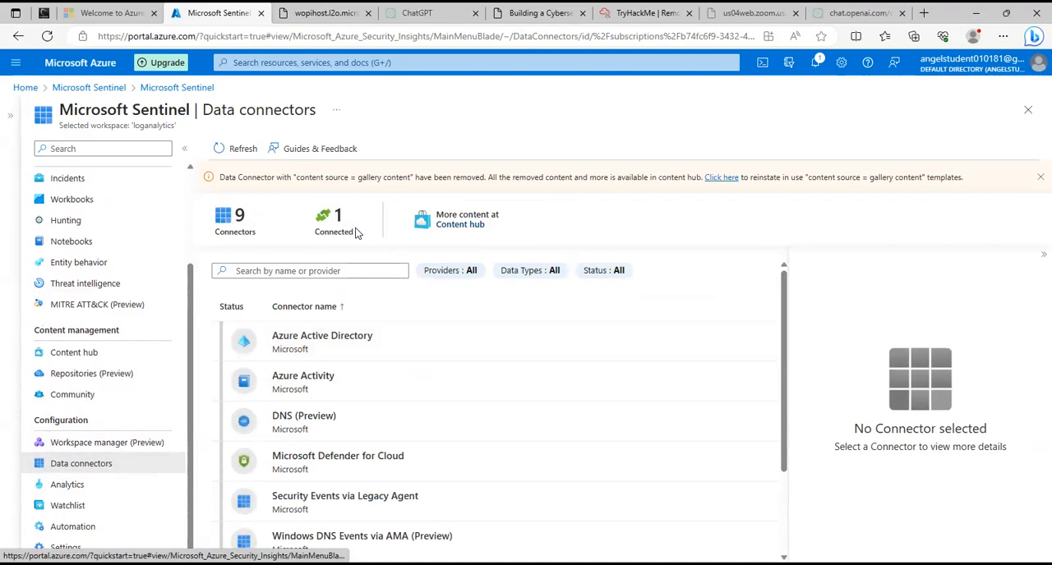
pyautogui.scroll(-3, 418, 378)
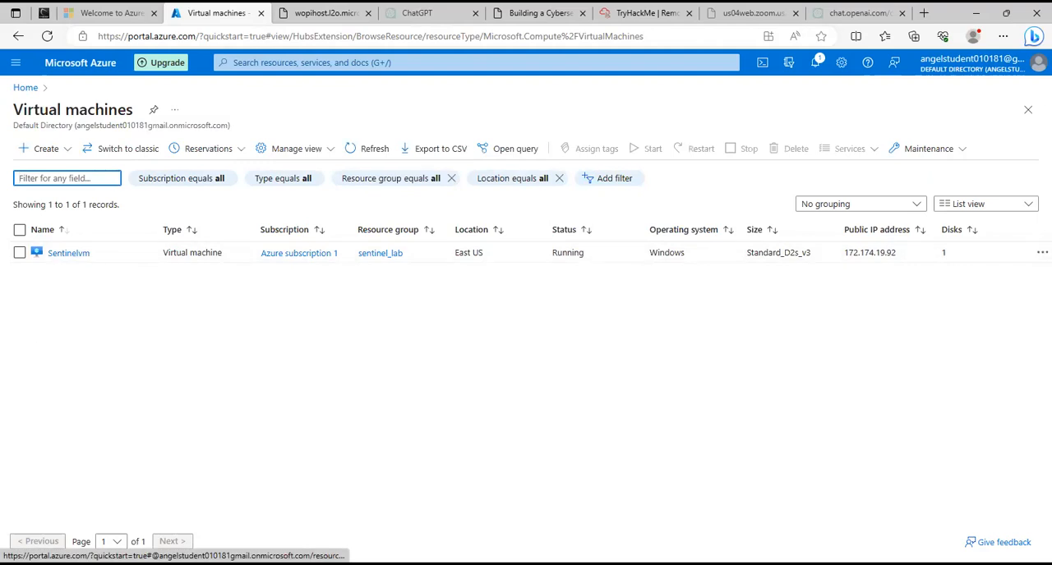
# Return from the virtual machines list to the portal home page.
pyautogui.click(25, 87)
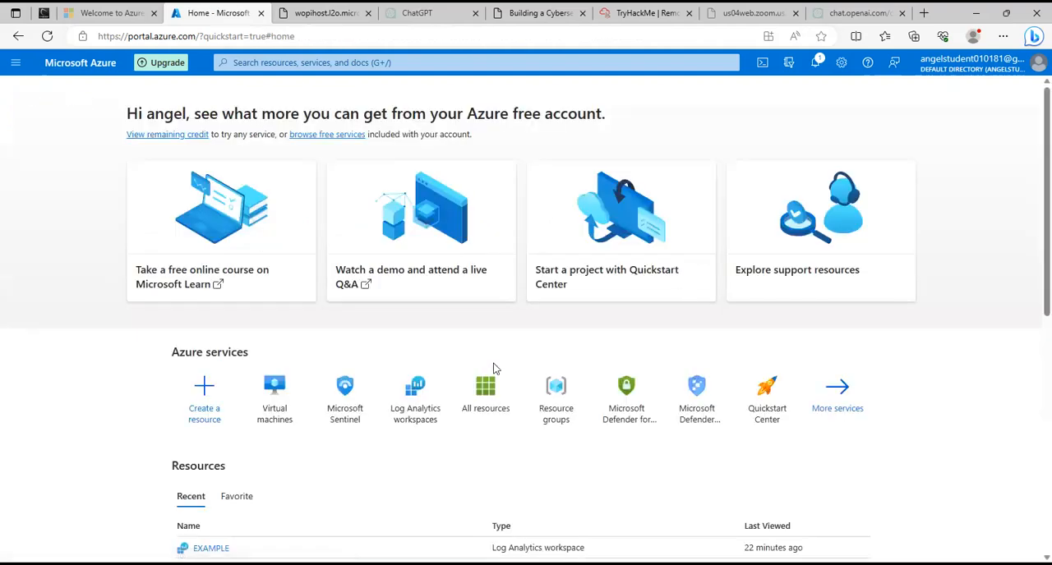